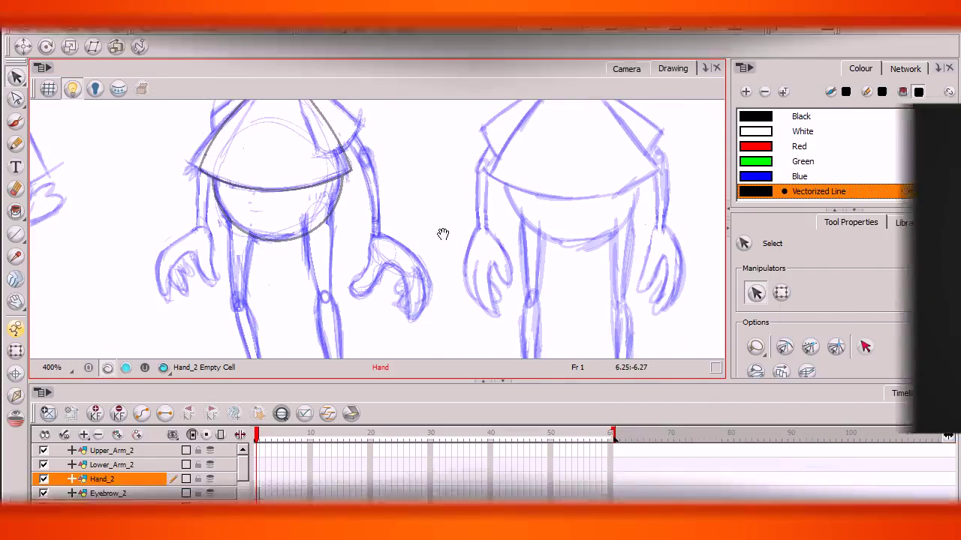
# - Nudge the view of the character sketch before inking the Hand_2 drawing
pyautogui.moveTo(448, 253); pyautogui.dragTo(450, 260)
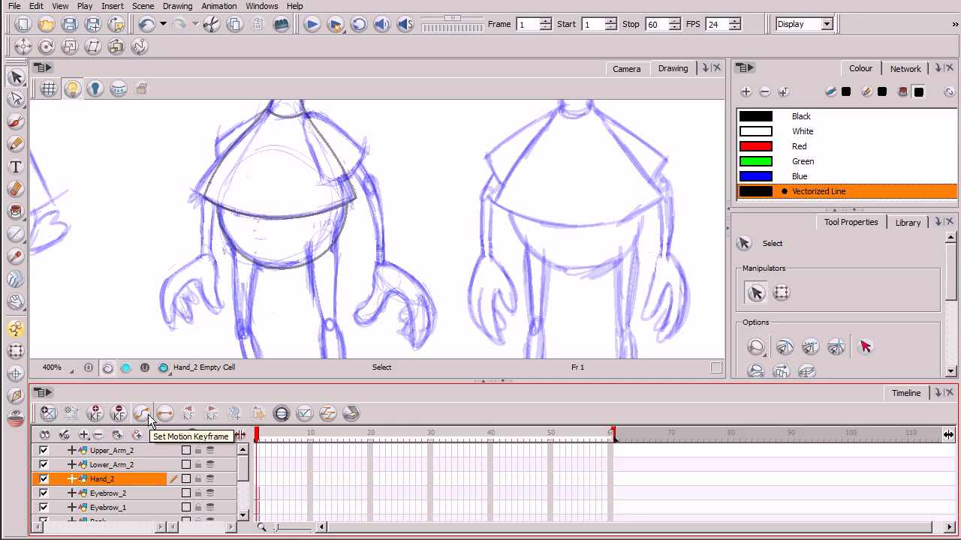
# - Choose black freehand pencil inking and zoom in to 1200% on the hand sketch
pyautogui.click(16, 145)
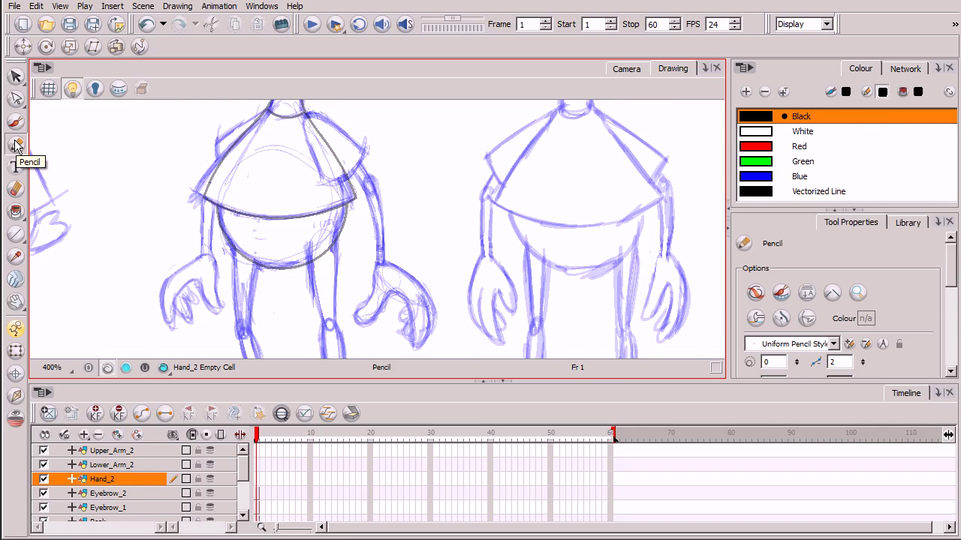
pyautogui.scroll(3, 398, 282)
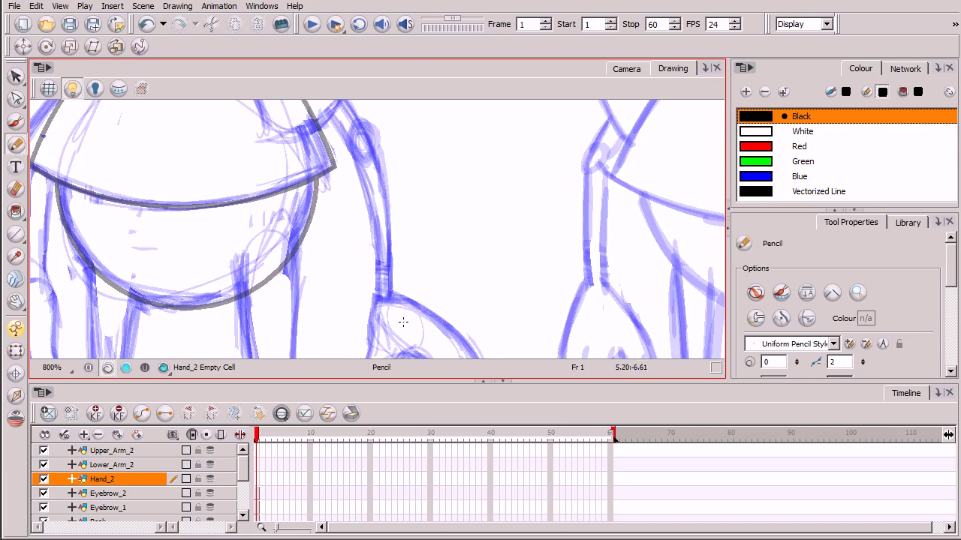
pyautogui.scroll(2, 403, 319)
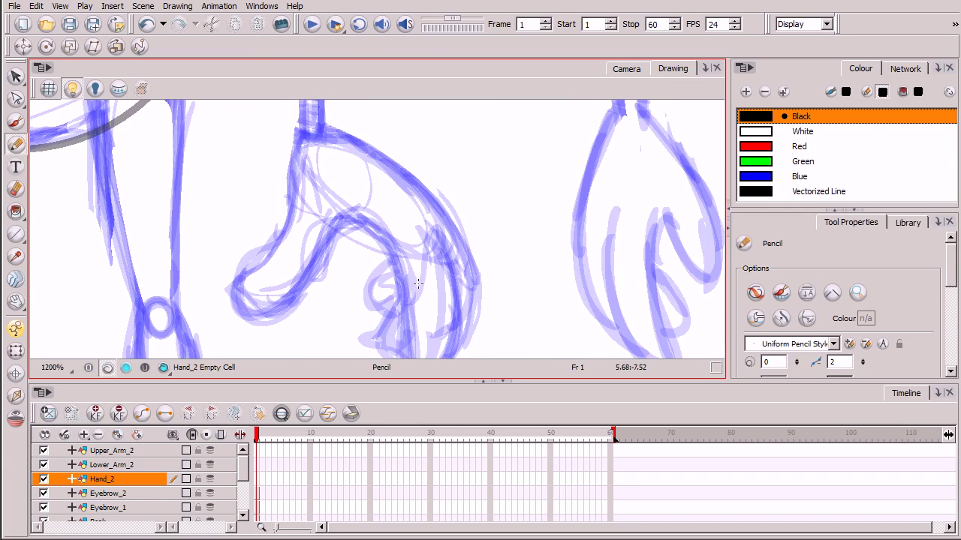
pyautogui.moveTo(424, 276); pyautogui.dragTo(453, 234)
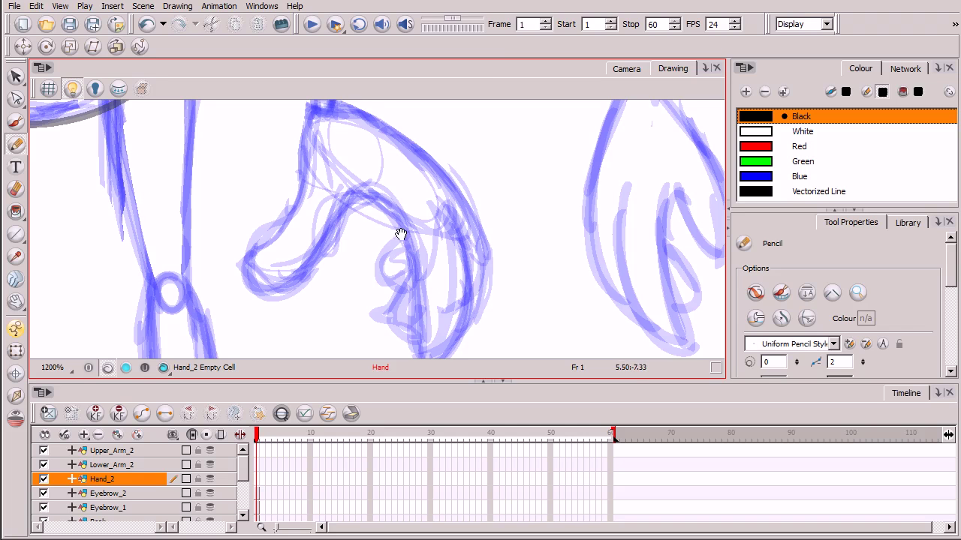
pyautogui.moveTo(399, 232); pyautogui.dragTo(398, 240)
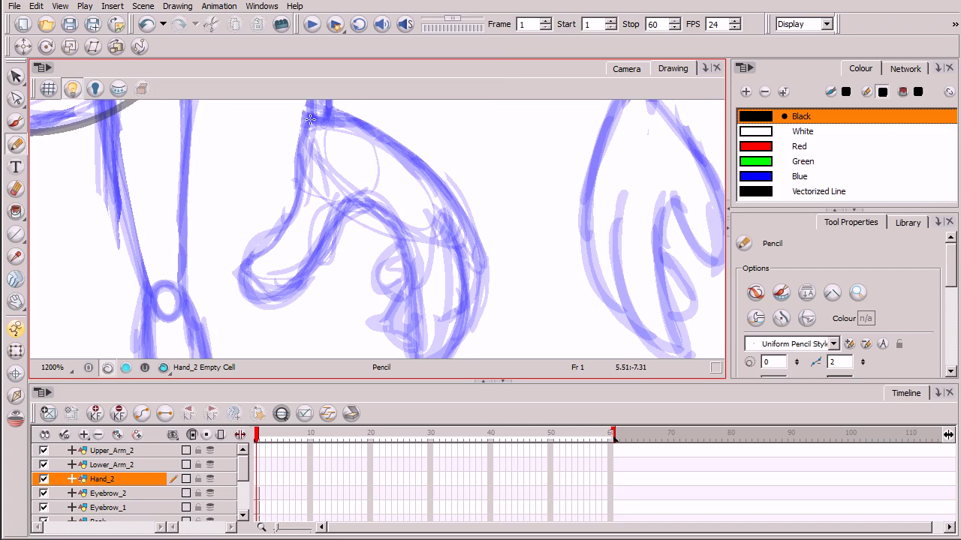
# - Trace the hand's outer edge, top and curled finger loop in black, then zoom out to 800%
pyautogui.moveTo(309, 119)
pyautogui.mouseDown()
pyautogui.moveTo(286, 216)
pyautogui.moveTo(243, 271)
pyautogui.moveTo(258, 298)
pyautogui.moveTo(303, 276)
pyautogui.moveTo(349, 211)
pyautogui.moveTo(382, 213)
pyautogui.moveTo(407, 252)
pyautogui.moveTo(416, 348)
pyautogui.moveTo(430, 361)
pyautogui.moveTo(454, 345)
pyautogui.moveTo(467, 301)
pyautogui.moveTo(468, 256)
pyautogui.moveTo(451, 214)
pyautogui.mouseUp()
pyautogui.press('space')
pyautogui.moveTo(479, 320); pyautogui.dragTo(469, 282)
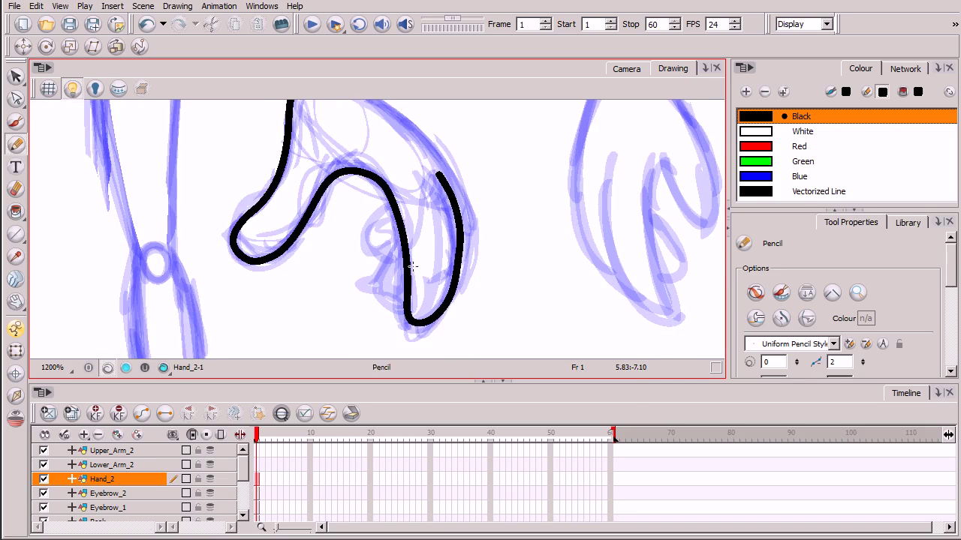
pyautogui.press('space')
pyautogui.moveTo(454, 243); pyautogui.dragTo(440, 301)
pyautogui.moveTo(277, 148)
pyautogui.mouseDown()
pyautogui.moveTo(334, 137)
pyautogui.moveTo(390, 175)
pyautogui.moveTo(444, 237)
pyautogui.moveTo(458, 286)
pyautogui.moveTo(438, 343)
pyautogui.moveTo(418, 359)
pyautogui.moveTo(379, 331)
pyautogui.moveTo(389, 299)
pyautogui.moveTo(465, 287)
pyautogui.mouseUp()
pyautogui.press('space')
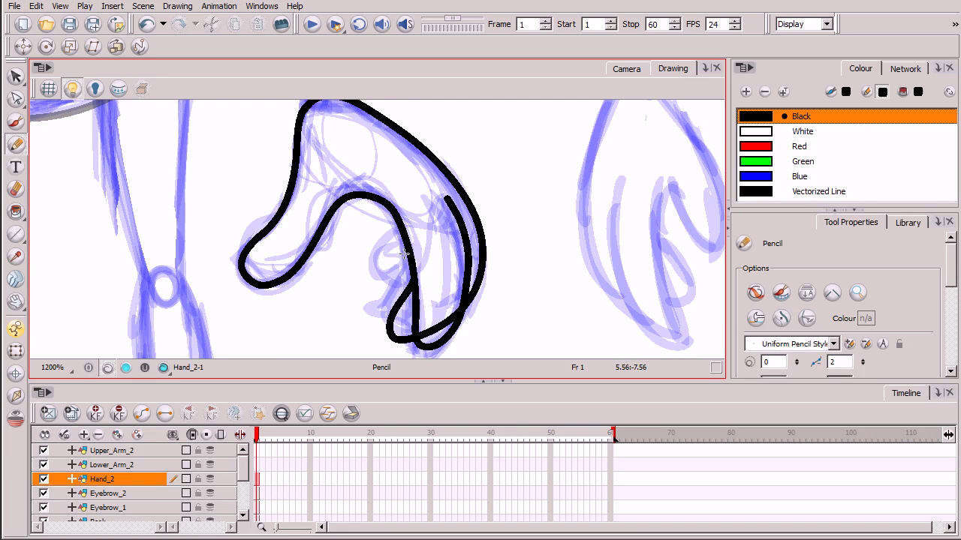
pyautogui.moveTo(406, 254)
pyautogui.mouseDown()
pyautogui.moveTo(386, 267)
pyautogui.moveTo(384, 290)
pyautogui.moveTo(405, 299)
pyautogui.moveTo(433, 277)
pyautogui.mouseUp()
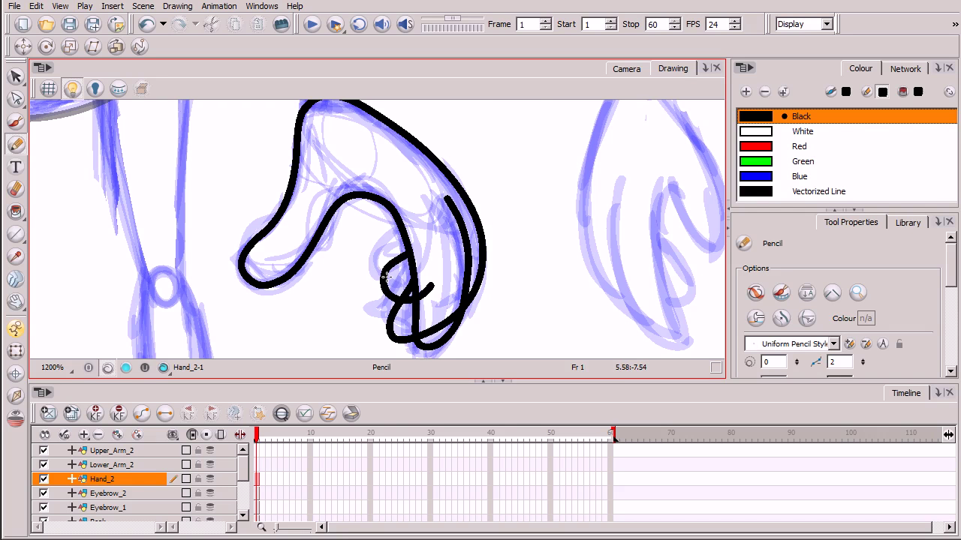
pyautogui.press('2')
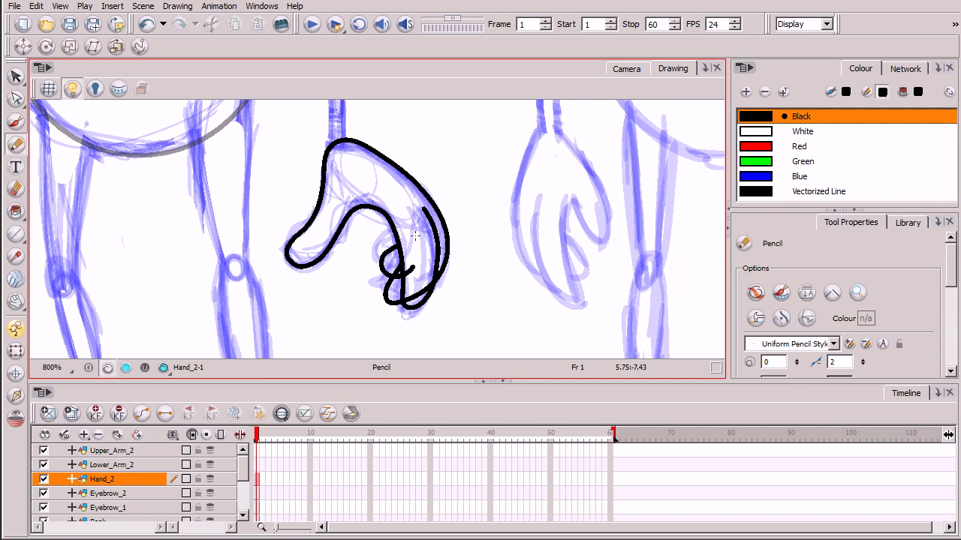
pyautogui.moveTo(415, 219); pyautogui.dragTo(425, 259)
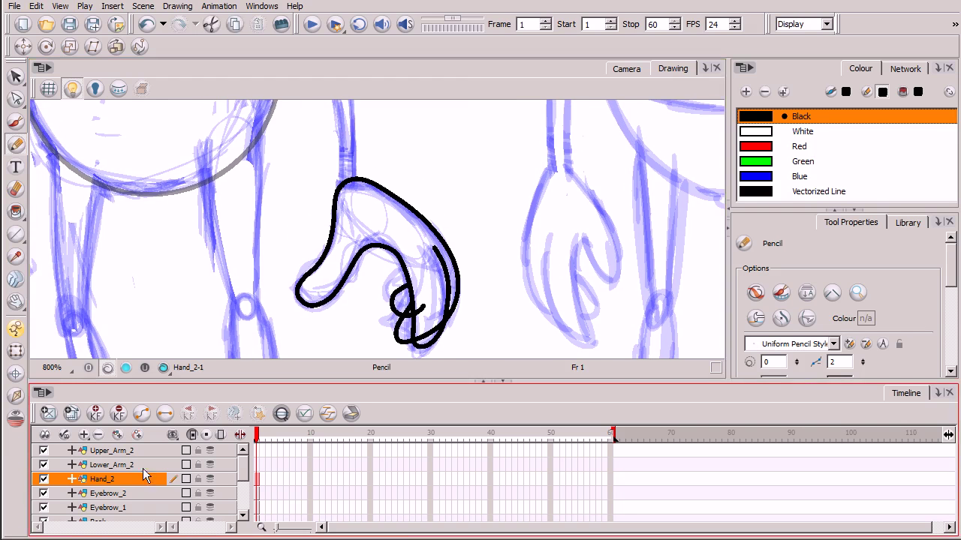
# - On the Lower_Arm_2 layer, trace the slender forearm as a closed black pencil outline
pyautogui.click(135, 466)
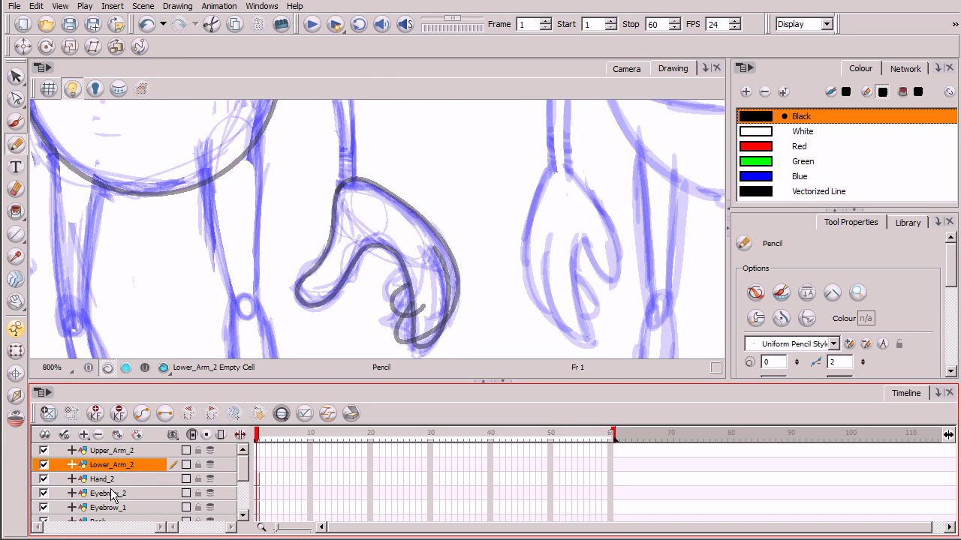
pyautogui.moveTo(423, 188); pyautogui.dragTo(444, 274)
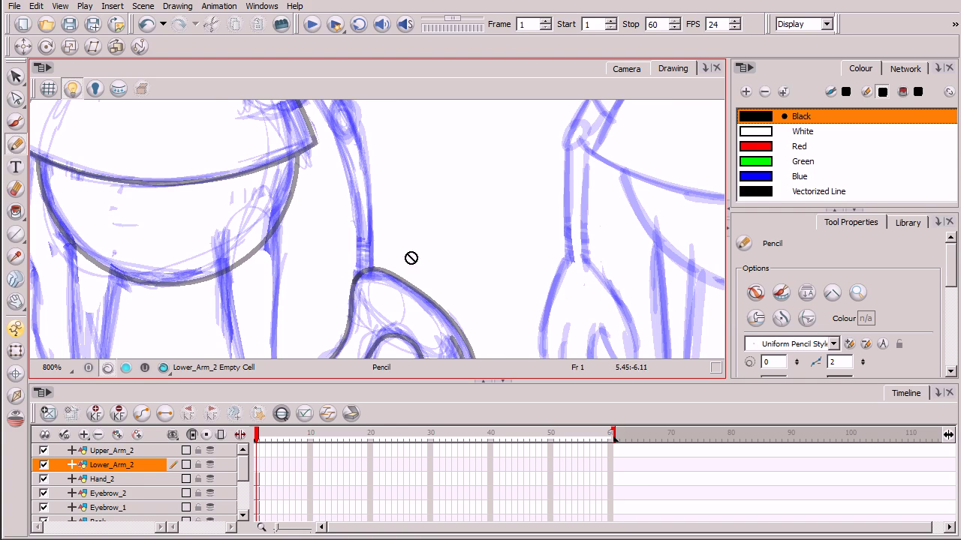
pyautogui.scroll(1, 410, 259)
pyautogui.moveTo(394, 180); pyautogui.dragTo(413, 231)
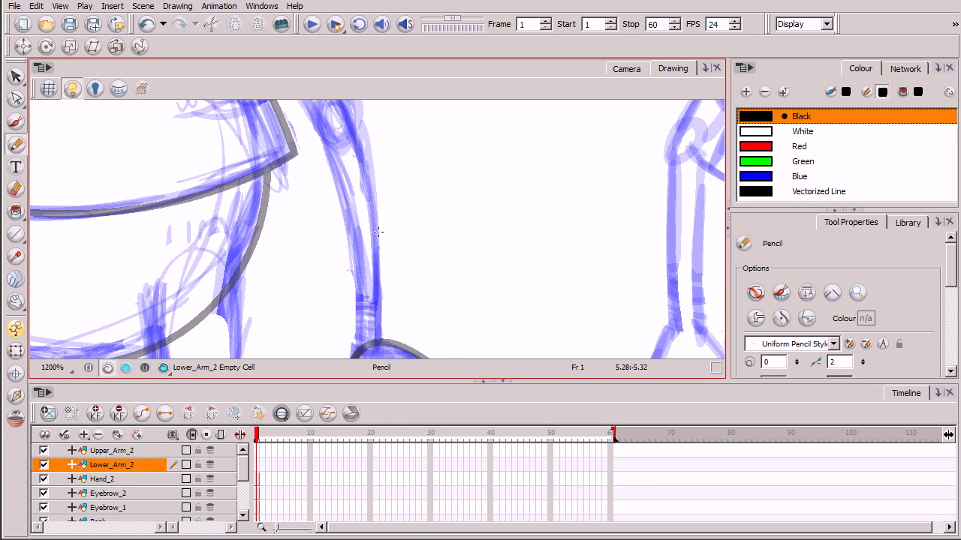
pyautogui.moveTo(368, 184)
pyautogui.mouseDown()
pyautogui.moveTo(368, 203)
pyautogui.moveTo(368, 157)
pyautogui.mouseUp()
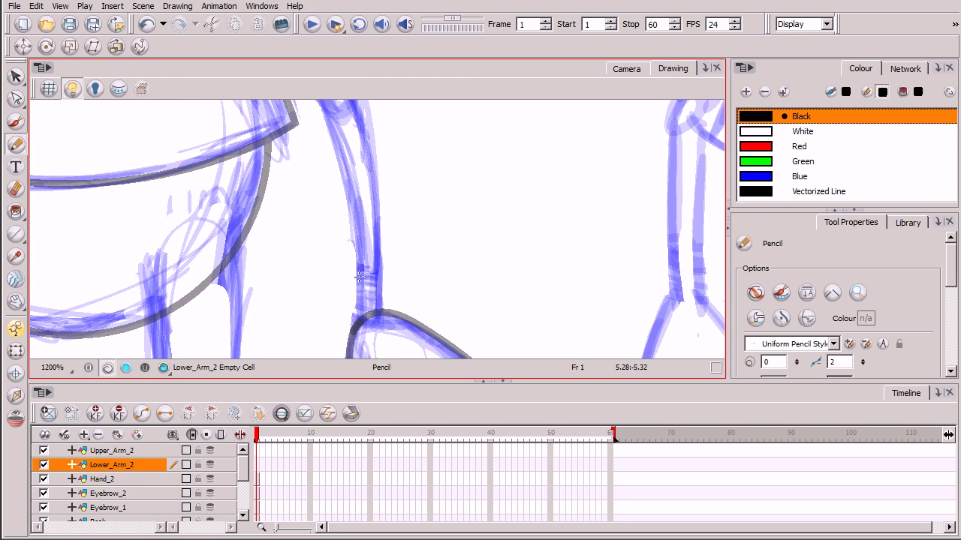
pyautogui.scroll(-1, 358, 193)
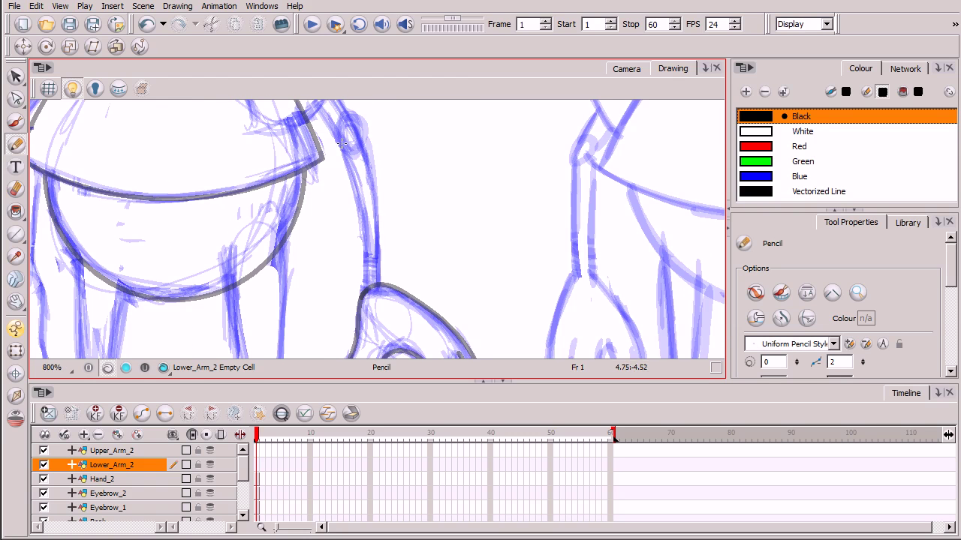
pyautogui.moveTo(339, 140)
pyautogui.mouseDown()
pyautogui.moveTo(368, 296)
pyautogui.moveTo(376, 271)
pyautogui.moveTo(372, 172)
pyautogui.moveTo(347, 122)
pyautogui.moveTo(341, 146)
pyautogui.mouseUp()
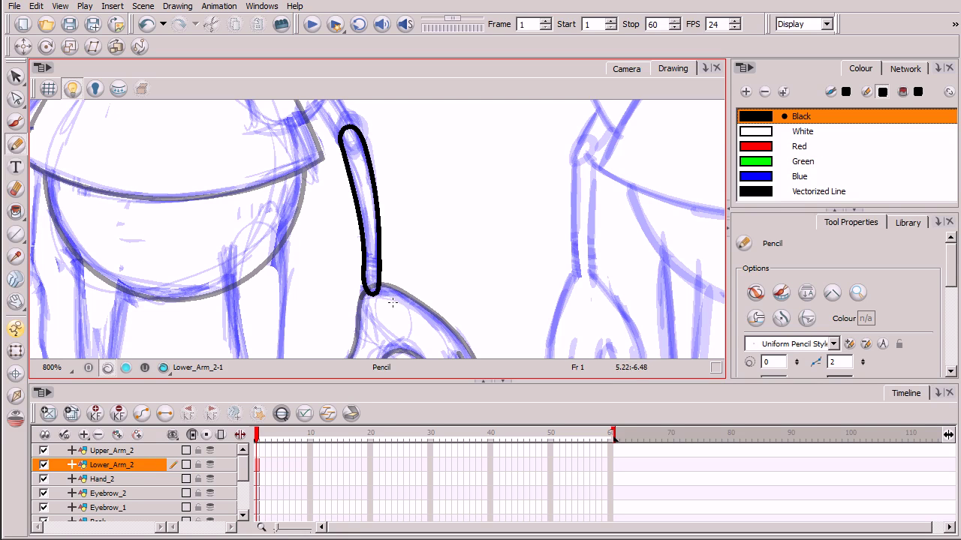
# - On Upper_Arm_2 at 1200%, draw the base curve, inner edge and an overlapping crossing stroke in black
pyautogui.click(126, 450)
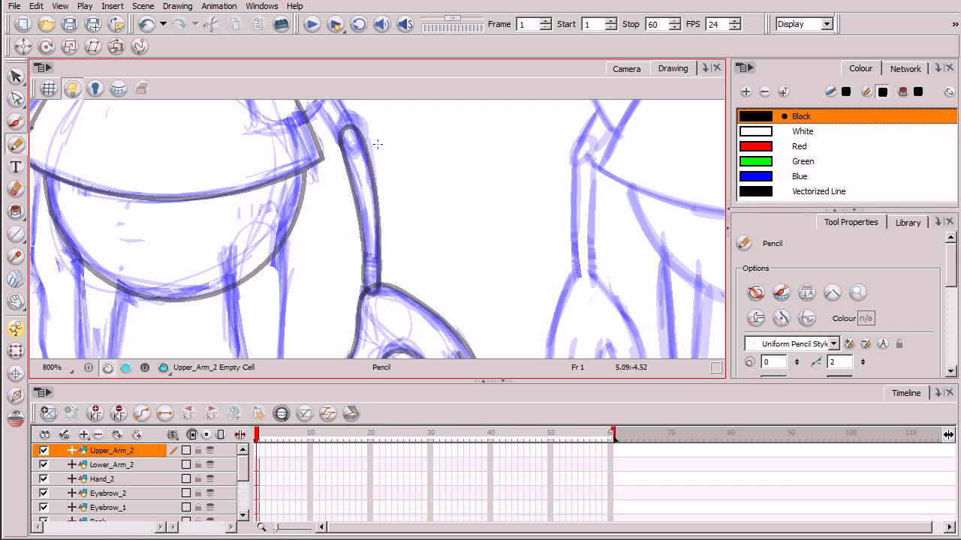
pyautogui.moveTo(379, 161)
pyautogui.mouseDown()
pyautogui.moveTo(425, 272)
pyautogui.moveTo(451, 278)
pyautogui.moveTo(449, 291)
pyautogui.mouseUp()
pyautogui.press('2')
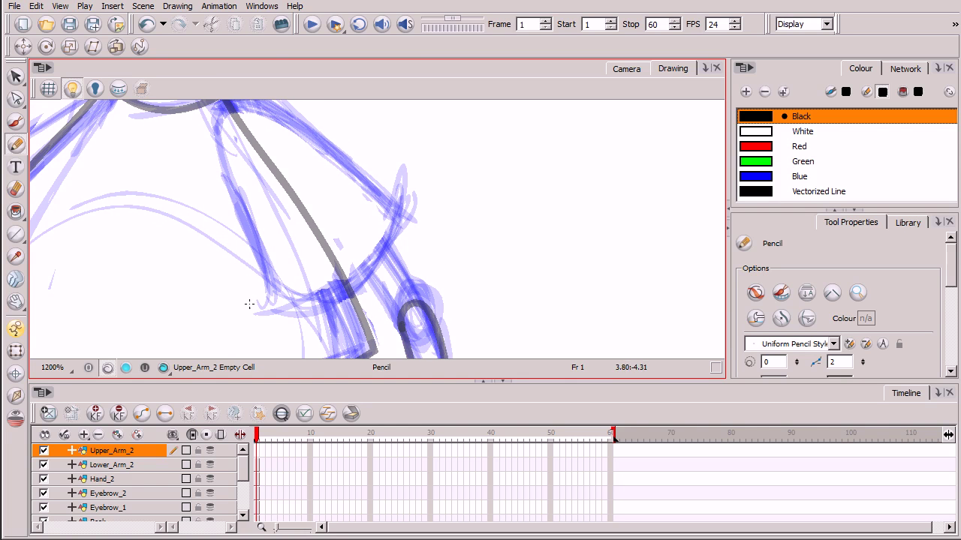
pyautogui.moveTo(249, 305)
pyautogui.mouseDown()
pyautogui.moveTo(298, 309)
pyautogui.moveTo(341, 293)
pyautogui.moveTo(375, 262)
pyautogui.moveTo(406, 196)
pyautogui.moveTo(462, 218)
pyautogui.mouseUp()
pyautogui.moveTo(290, 210); pyautogui.dragTo(297, 190)
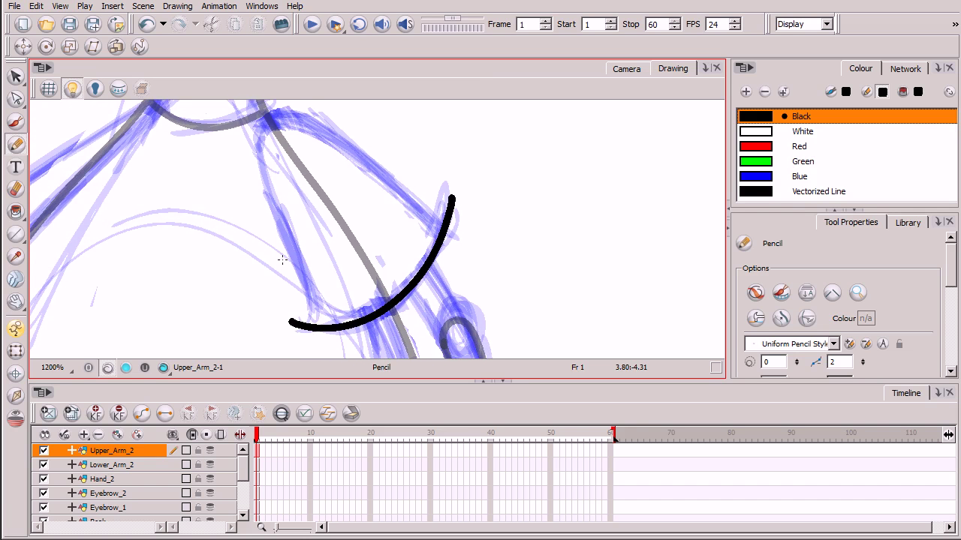
pyautogui.moveTo(317, 343)
pyautogui.mouseDown()
pyautogui.moveTo(258, 172)
pyautogui.moveTo(267, 118)
pyautogui.moveTo(311, 117)
pyautogui.moveTo(346, 136)
pyautogui.moveTo(461, 241)
pyautogui.mouseUp()
pyautogui.moveTo(507, 332); pyautogui.dragTo(429, 230)
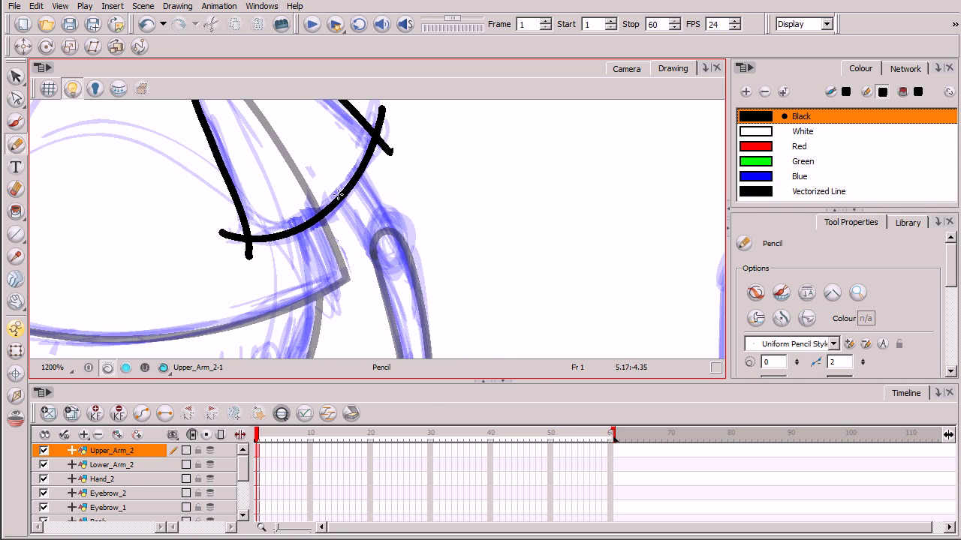
pyautogui.moveTo(324, 183)
pyautogui.mouseDown()
pyautogui.moveTo(377, 255)
pyautogui.moveTo(396, 260)
pyautogui.moveTo(395, 229)
pyautogui.moveTo(348, 150)
pyautogui.mouseUp()
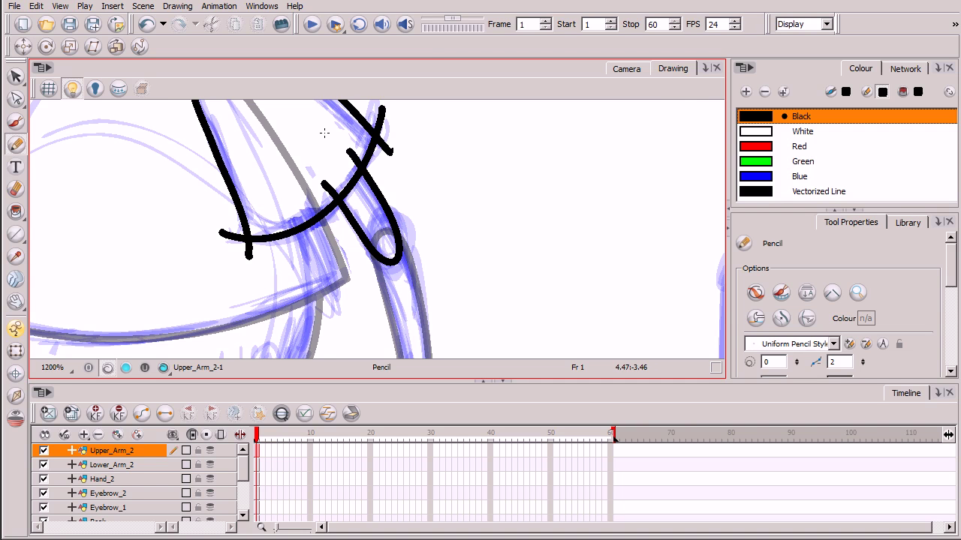
# - Finish the upper arm outline with a small closing loop at the crossing, then pick the Select tool
pyautogui.press('2')
pyautogui.press('2')
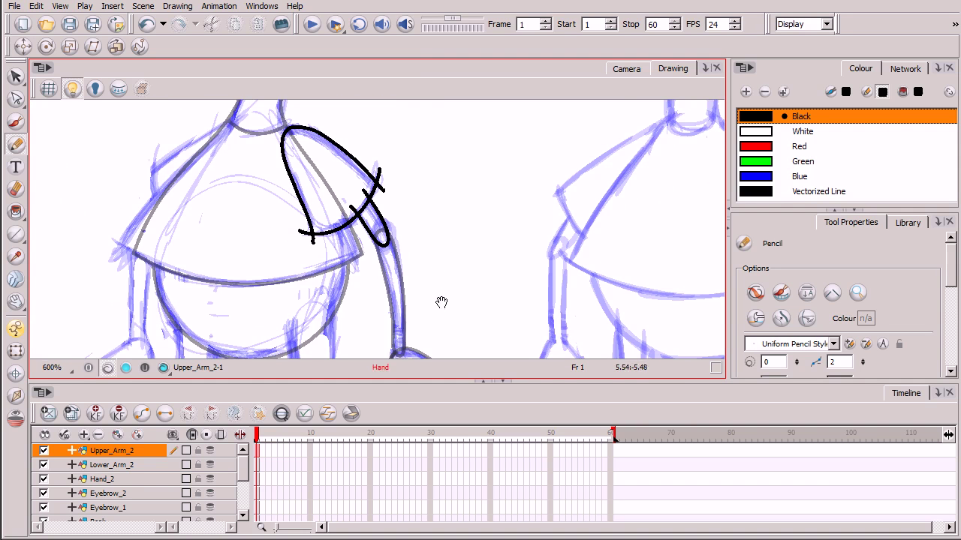
pyautogui.moveTo(440, 300); pyautogui.dragTo(435, 264)
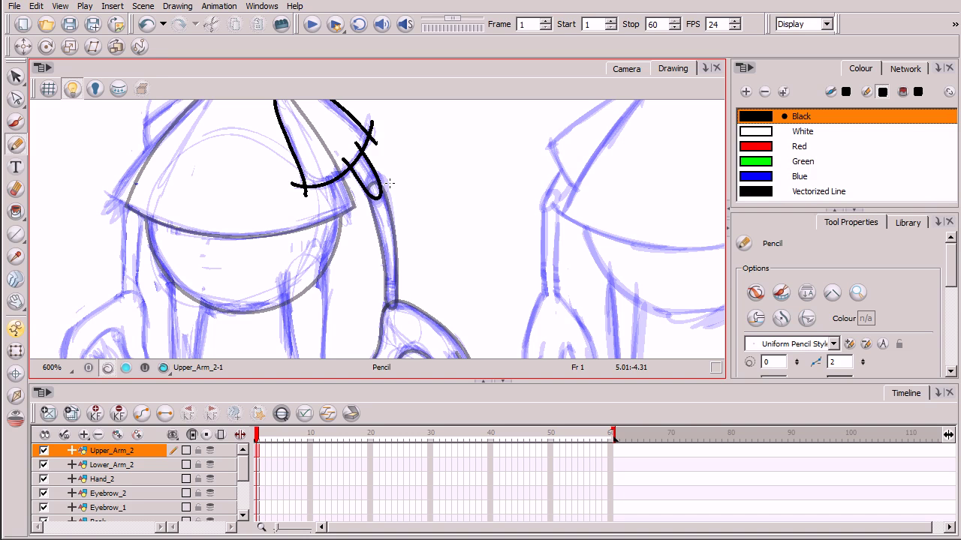
pyautogui.moveTo(375, 197)
pyautogui.mouseDown()
pyautogui.moveTo(370, 183)
pyautogui.moveTo(382, 196)
pyautogui.moveTo(374, 197)
pyautogui.mouseUp()
pyautogui.scroll(1, 387, 207)
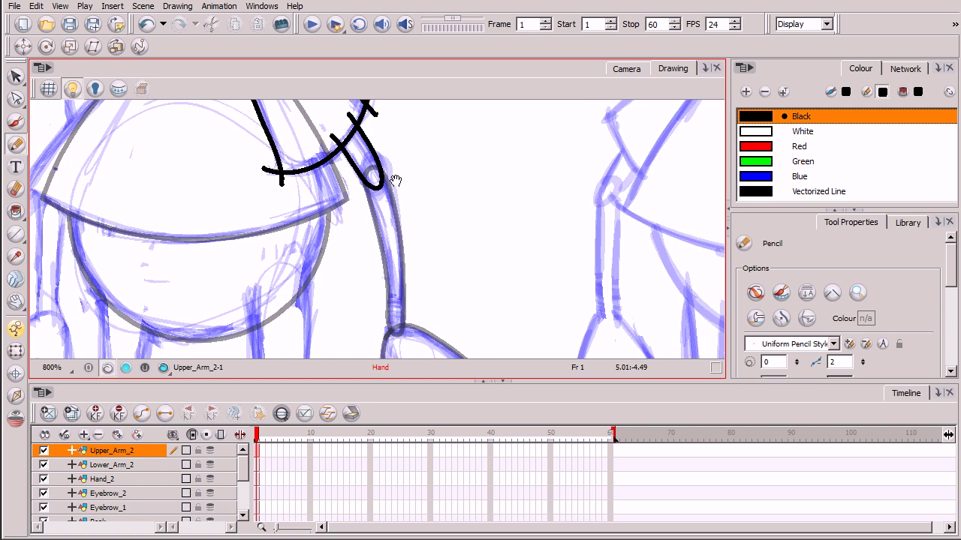
pyautogui.scroll(1, 425, 277)
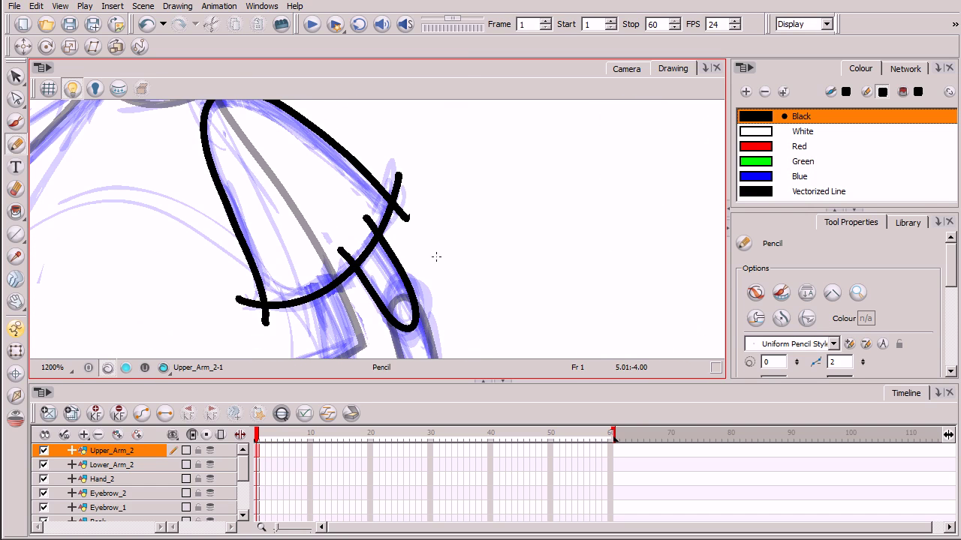
pyautogui.moveTo(433, 270); pyautogui.dragTo(439, 287)
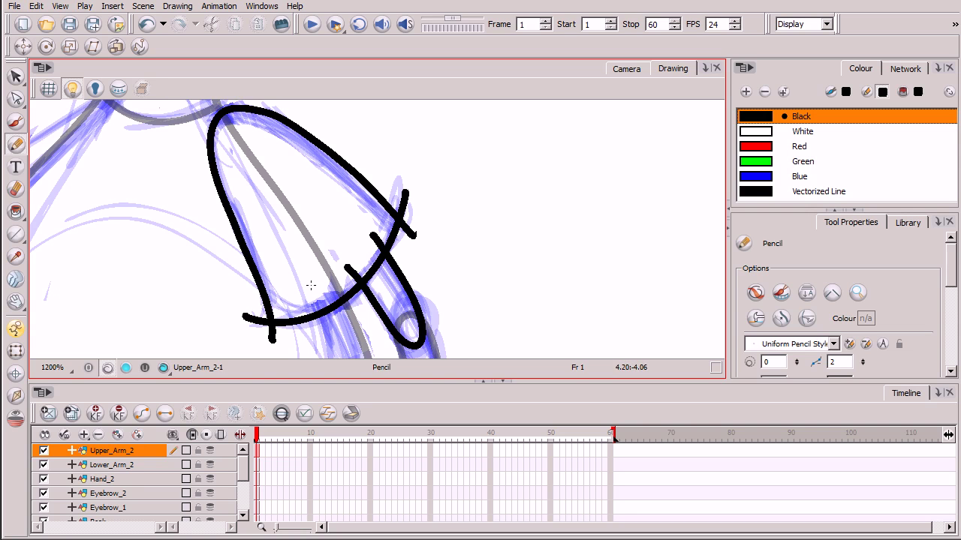
pyautogui.moveTo(16, 76); pyautogui.dragTo(55, 81)
# - Lasso all the upper arm pencil strokes and convert them with Pencil to Brush
pyautogui.press('2')
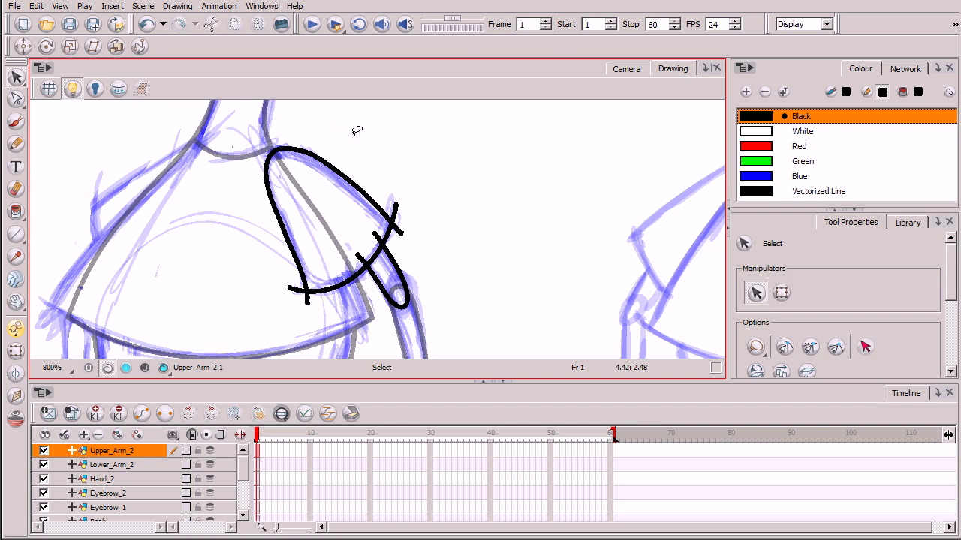
pyautogui.moveTo(355, 130)
pyautogui.mouseDown()
pyautogui.moveTo(489, 304)
pyautogui.moveTo(521, 244)
pyautogui.mouseUp()
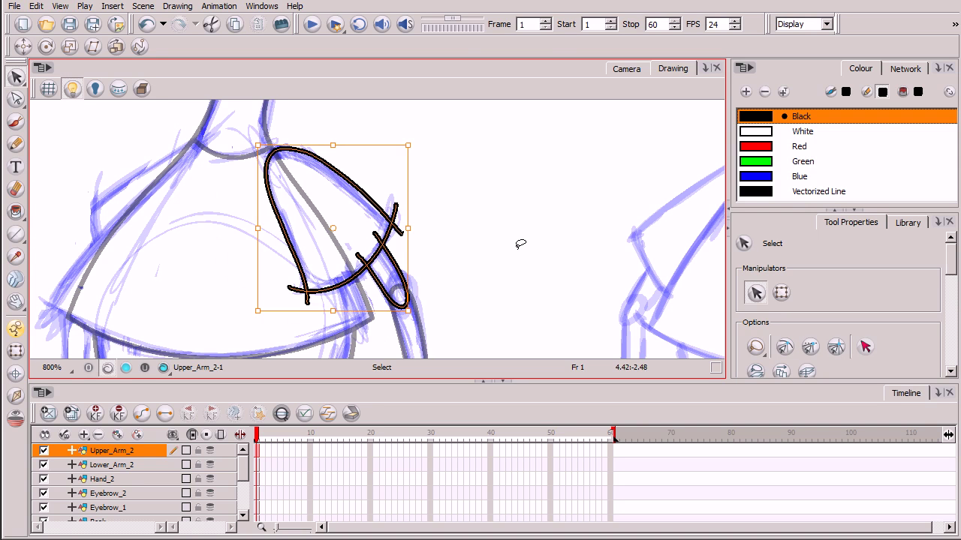
pyautogui.moveTo(951, 256); pyautogui.dragTo(953, 286)
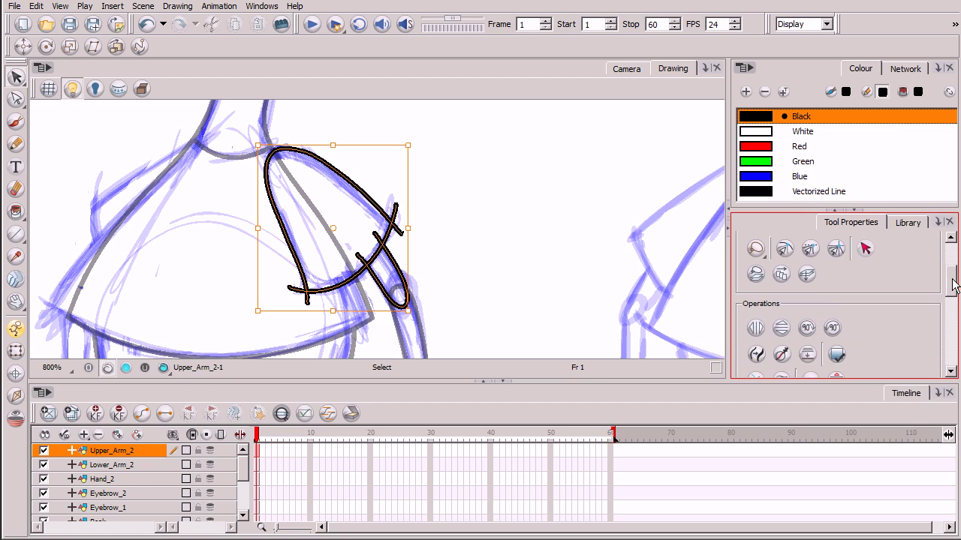
pyautogui.click(761, 353)
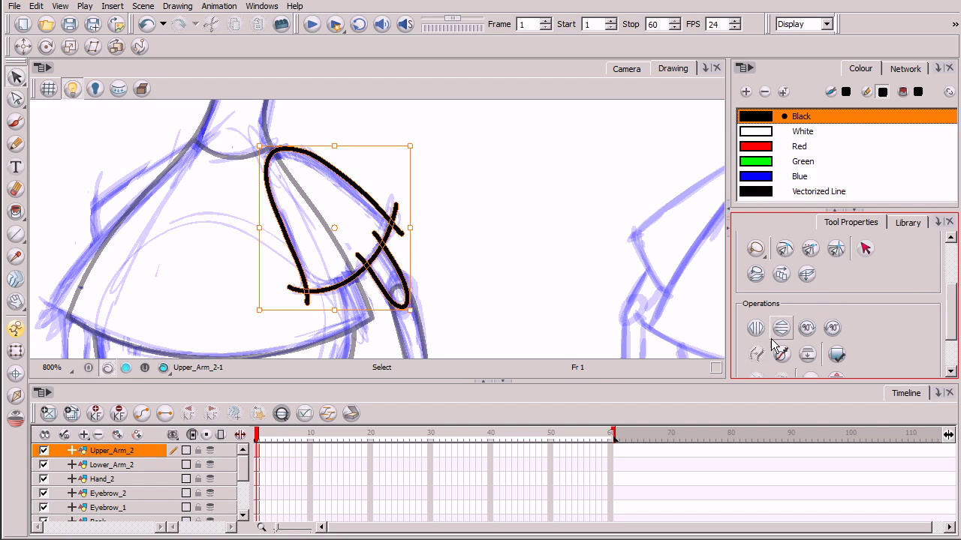
pyautogui.moveTo(953, 297); pyautogui.dragTo(947, 228)
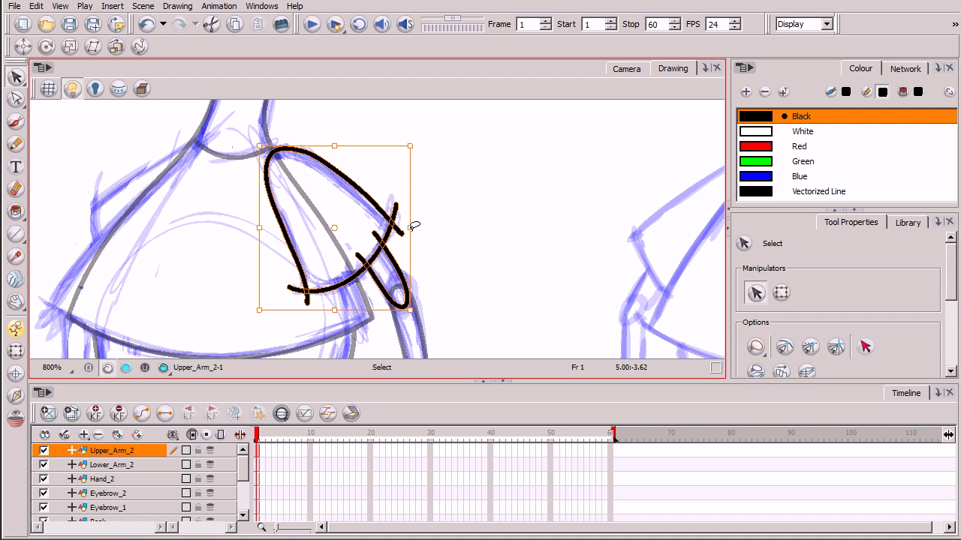
# - Deselect the strokes and switch to the Cutter with Use Mouse Gesture Cutter Mode enabled
pyautogui.press('2')
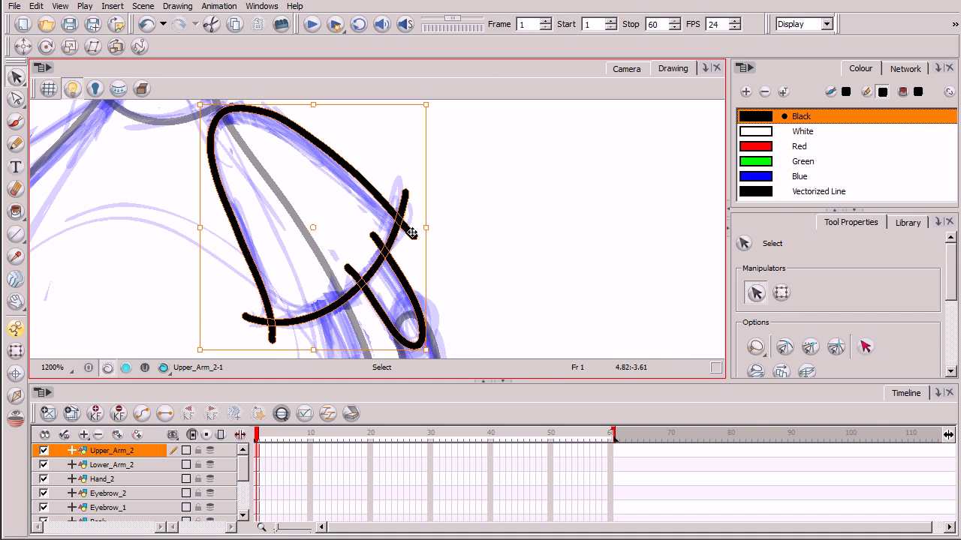
pyautogui.click(498, 229)
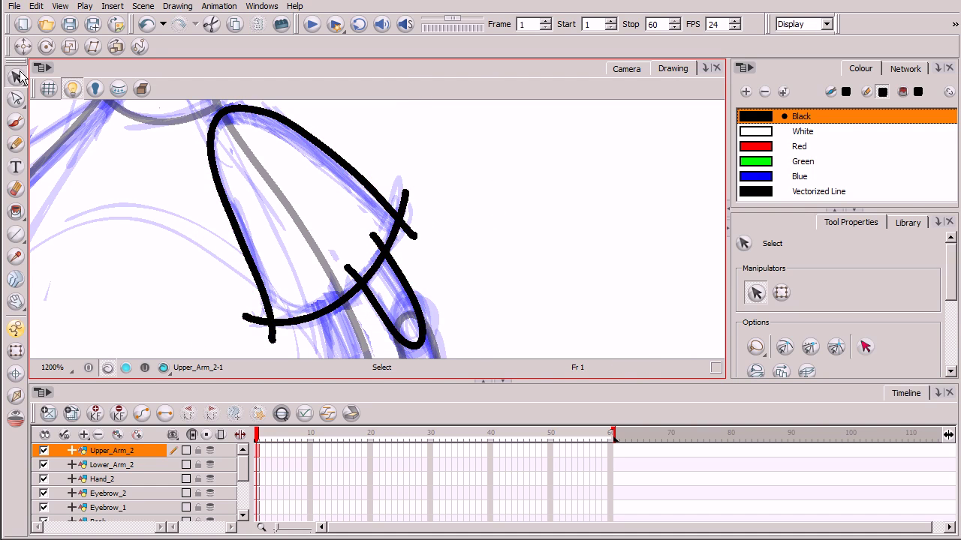
pyautogui.click(16, 77)
pyautogui.click(76, 90)
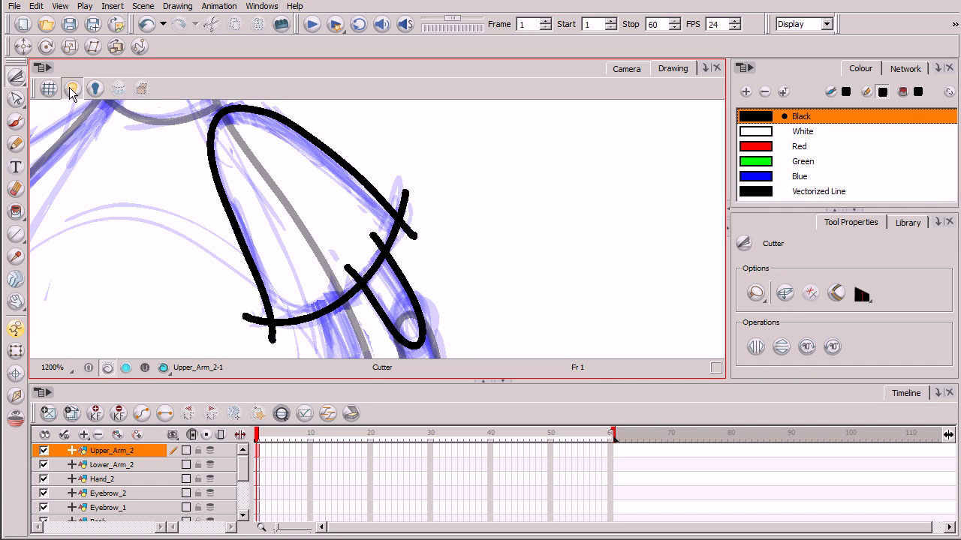
pyautogui.click(71, 89)
pyautogui.moveTo(408, 225); pyautogui.dragTo(445, 111)
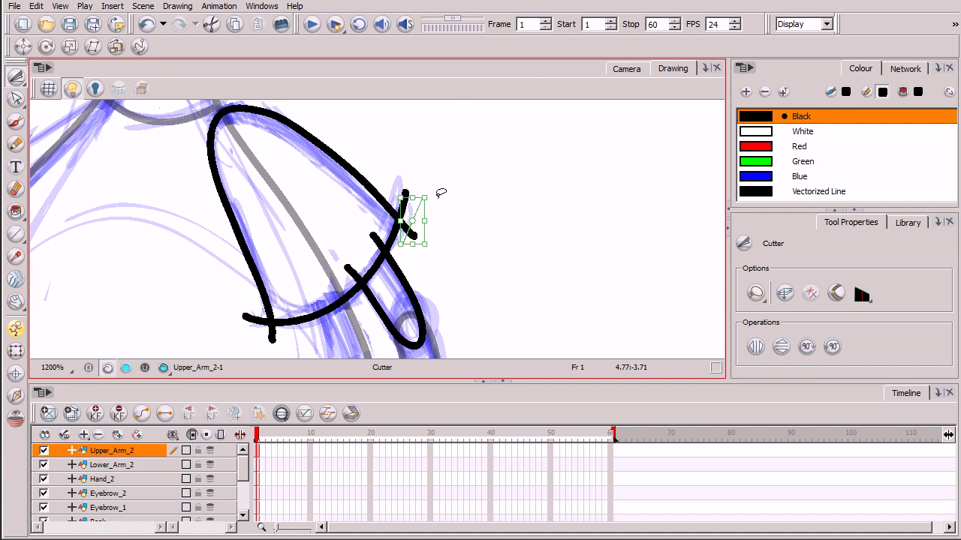
pyautogui.click(476, 145)
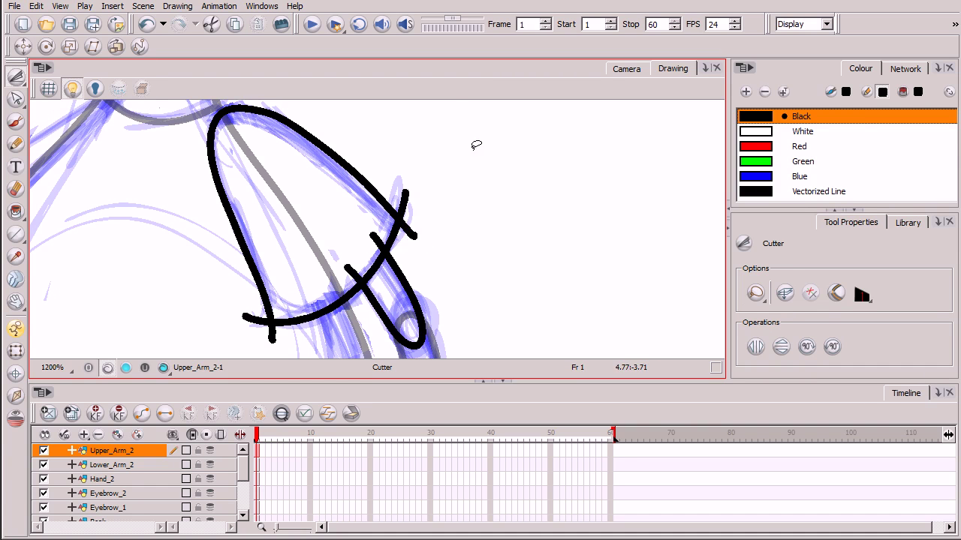
pyautogui.click(811, 295)
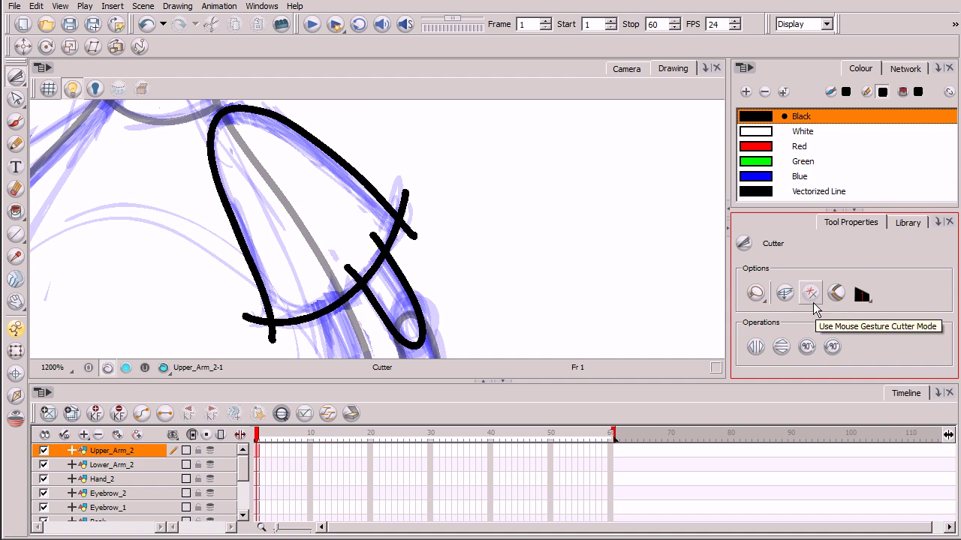
# - Swipe away the overshooting stroke ends at the right and bottom-left crossings
pyautogui.moveTo(430, 118); pyautogui.dragTo(418, 222)
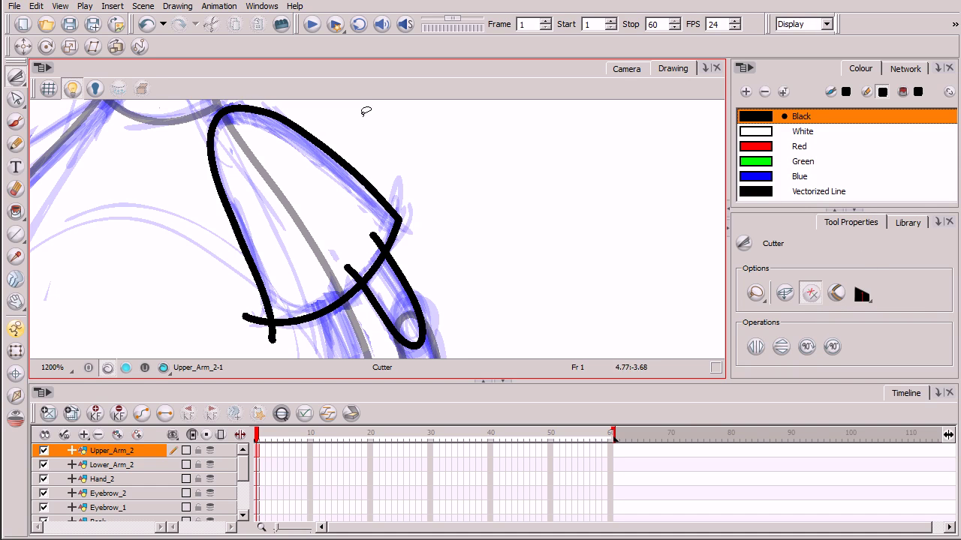
pyautogui.moveTo(315, 326); pyautogui.dragTo(361, 270)
pyautogui.moveTo(384, 225); pyautogui.dragTo(353, 261)
pyautogui.moveTo(268, 332); pyautogui.dragTo(251, 260)
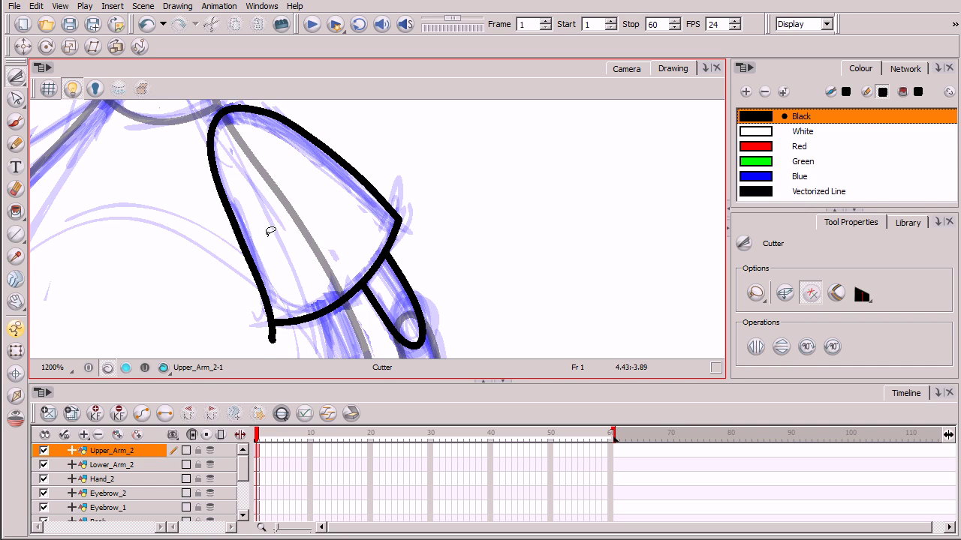
pyautogui.moveTo(279, 328); pyautogui.dragTo(265, 342)
pyautogui.press('space')
pyautogui.moveTo(493, 287); pyautogui.dragTo(494, 192)
pyautogui.moveTo(478, 262); pyautogui.dragTo(455, 242)
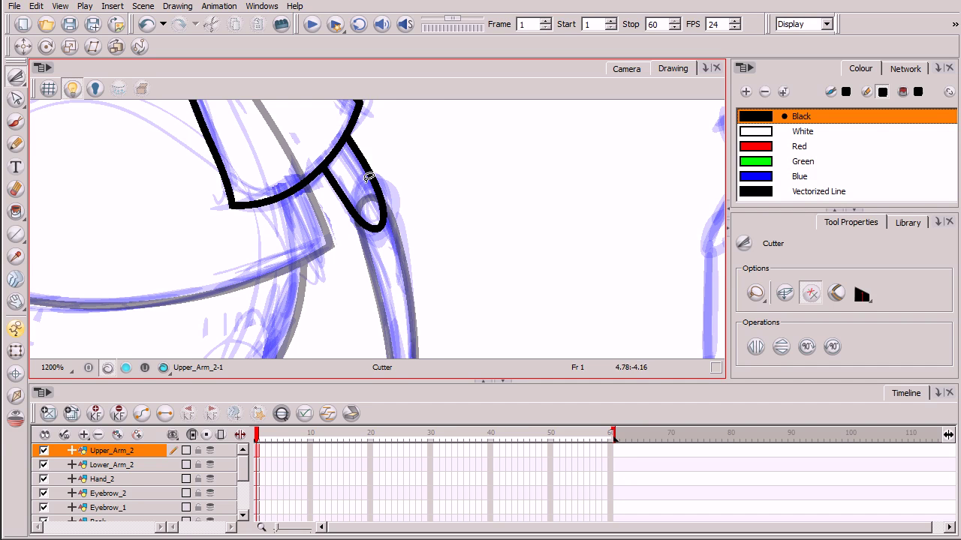
# - At 3200%, lasso the rounded elbow loop with the Cutter and delete it
pyautogui.scroll(3, 446, 244)
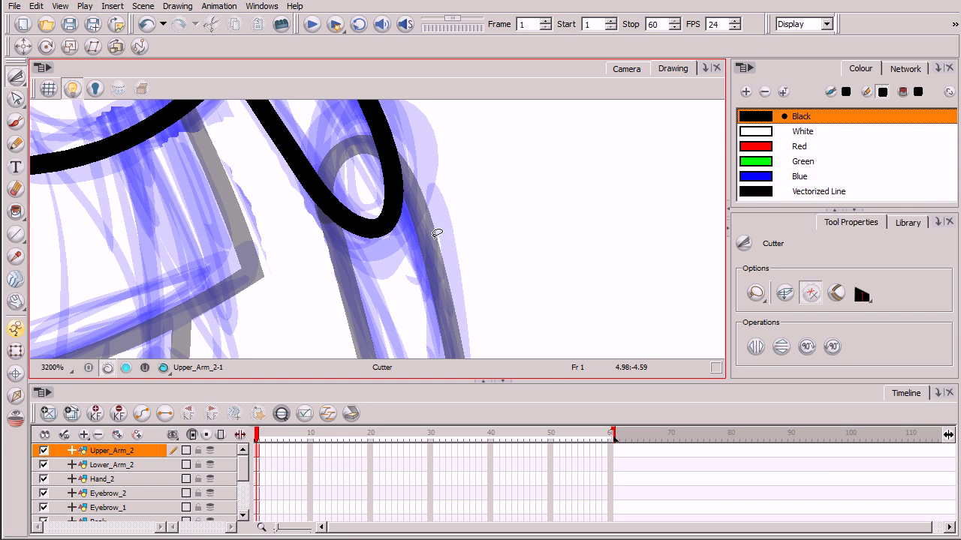
pyautogui.press('space')
pyautogui.moveTo(430, 208); pyautogui.dragTo(436, 256)
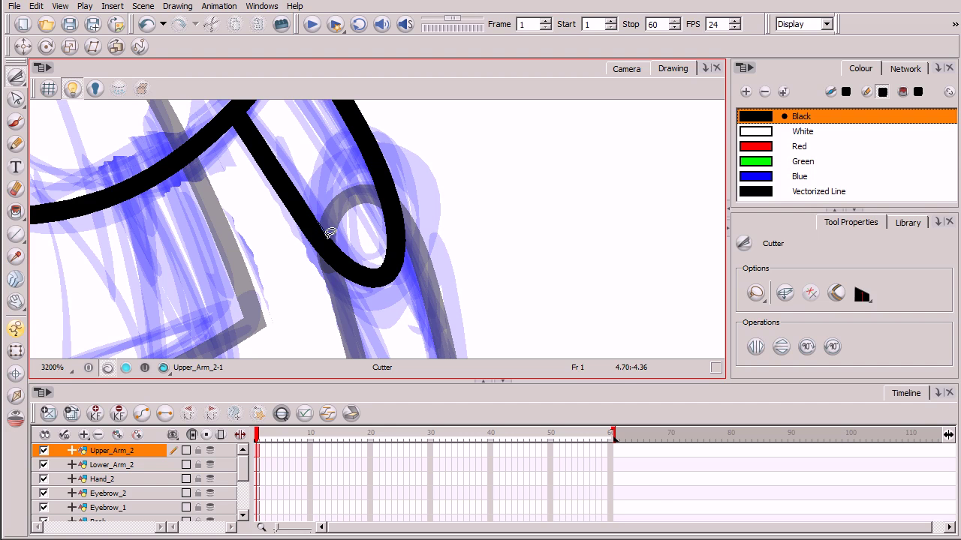
pyautogui.moveTo(330, 233)
pyautogui.mouseDown()
pyautogui.moveTo(369, 281)
pyautogui.moveTo(393, 287)
pyautogui.moveTo(404, 272)
pyautogui.moveTo(403, 226)
pyautogui.moveTo(363, 148)
pyautogui.moveTo(334, 142)
pyautogui.moveTo(315, 182)
pyautogui.moveTo(325, 227)
pyautogui.mouseUp()
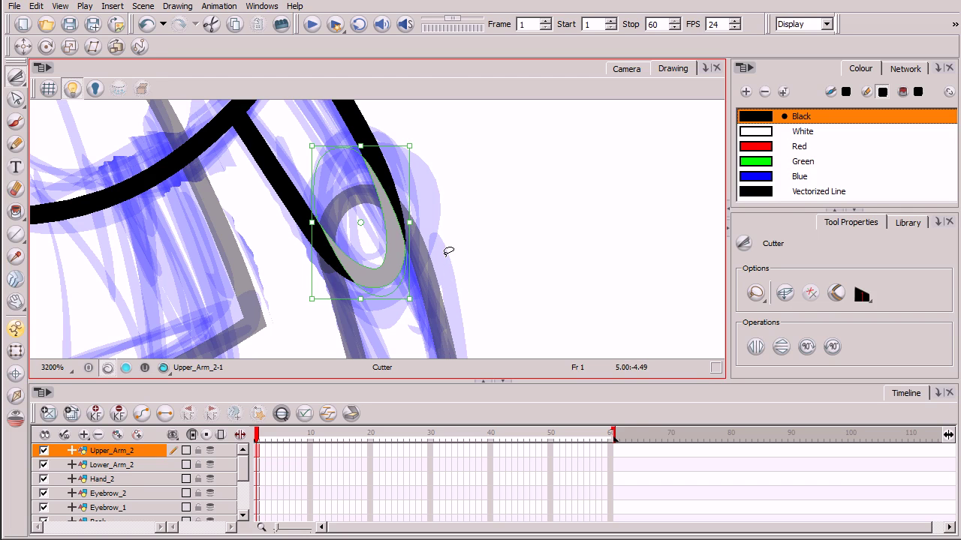
pyautogui.press('Delete')
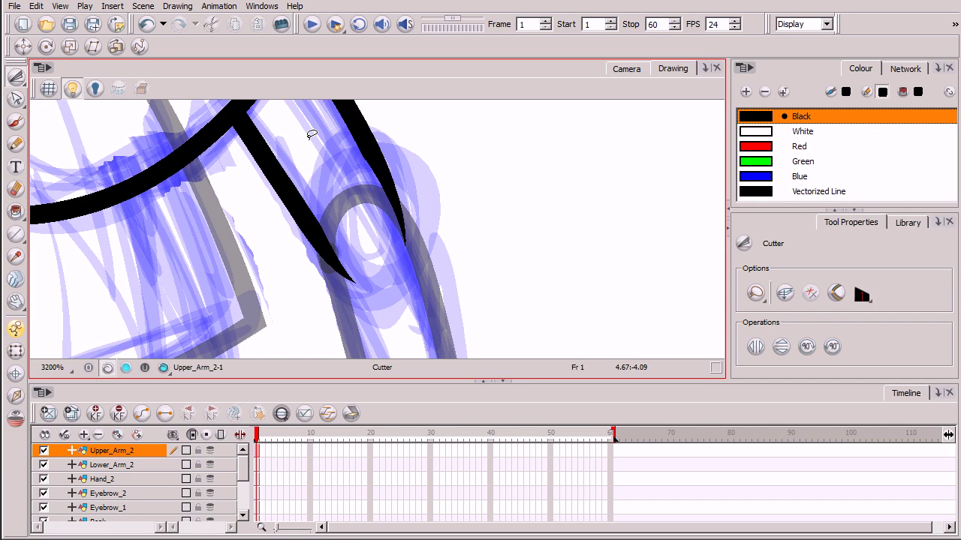
pyautogui.click(15, 213)
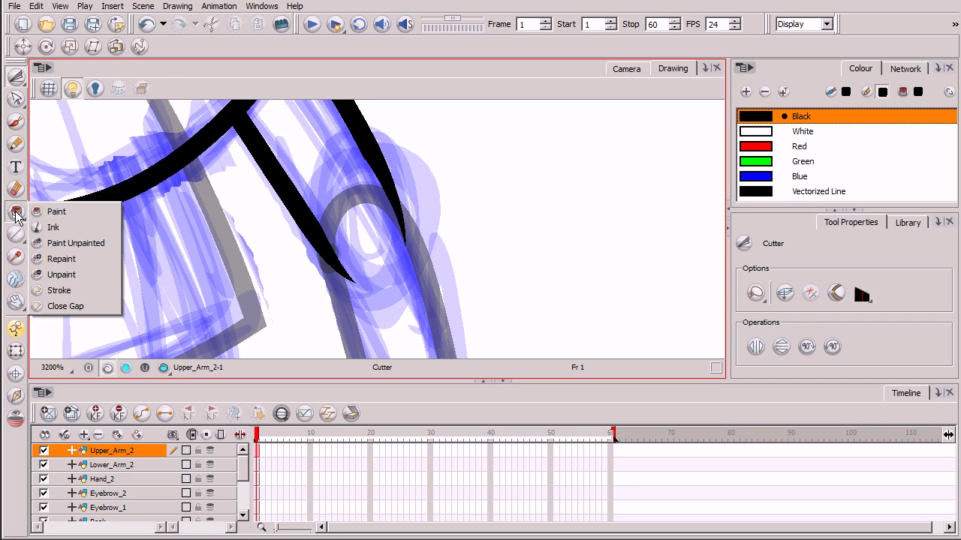
# - With the Stroke tool, draw an invisible stroke joining the two tapered elbow tips
pyautogui.click(66, 293)
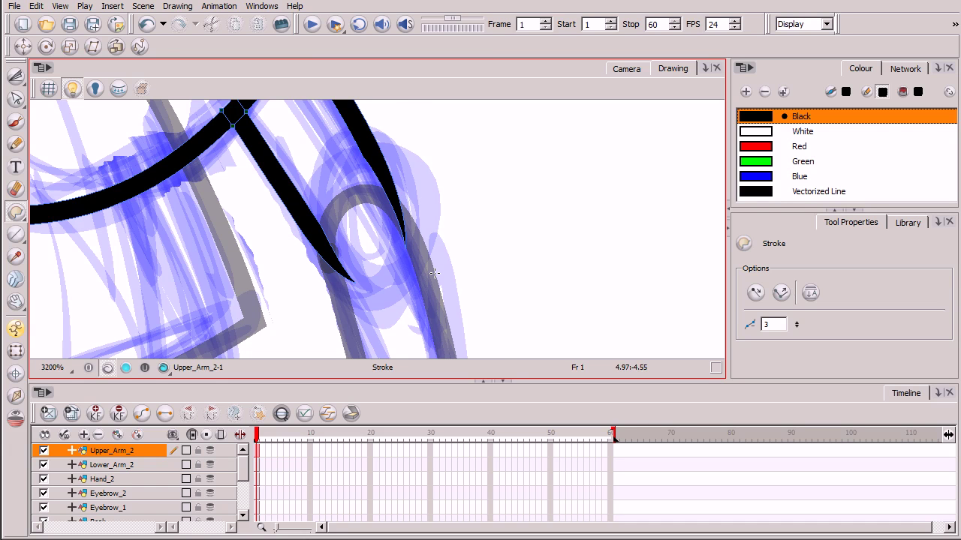
pyautogui.press('2')
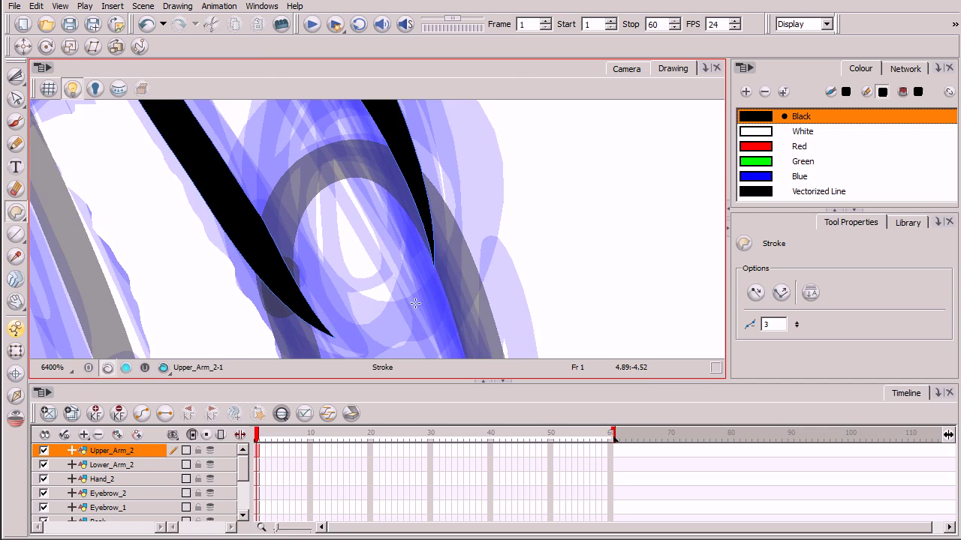
pyautogui.moveTo(438, 320); pyautogui.dragTo(412, 272)
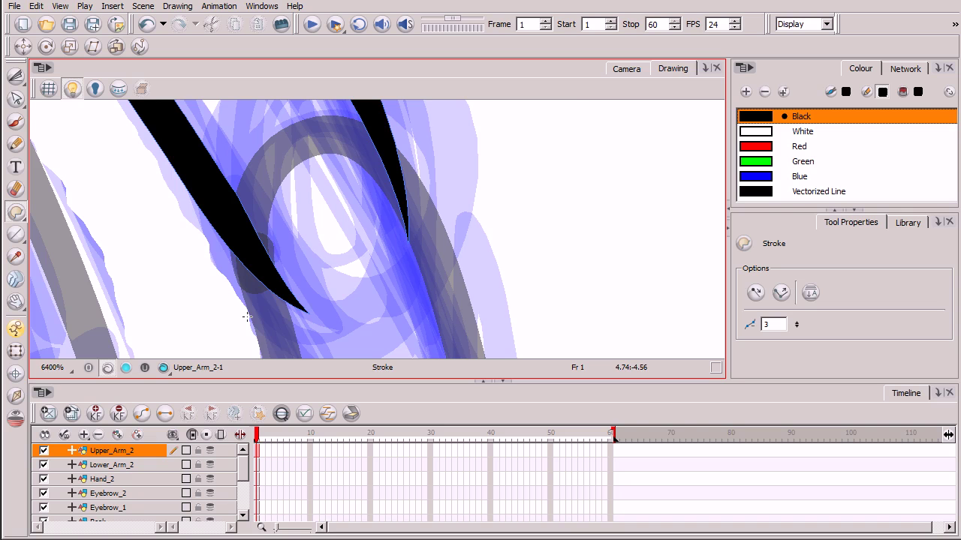
pyautogui.scroll(1, 246, 317)
pyautogui.moveTo(399, 330); pyautogui.dragTo(418, 223)
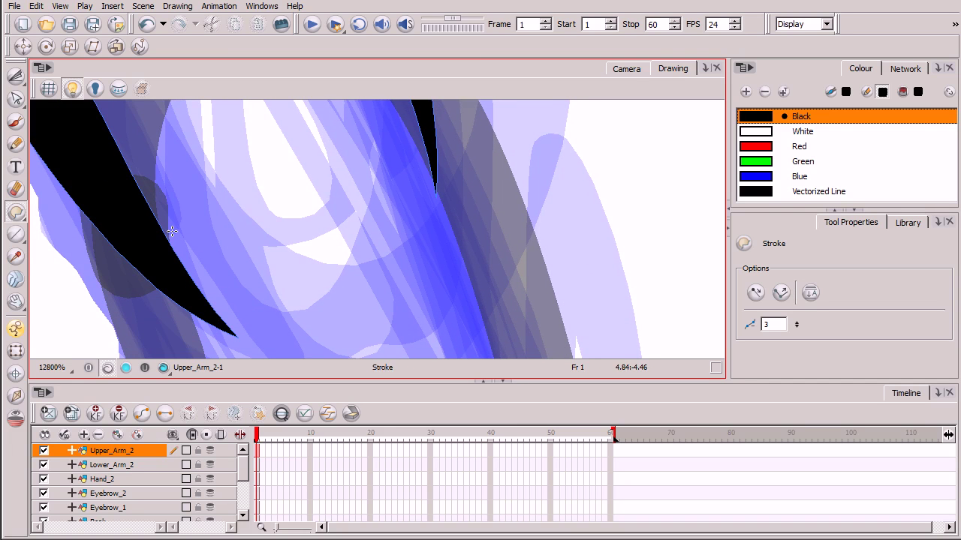
pyautogui.moveTo(423, 260); pyautogui.dragTo(425, 208)
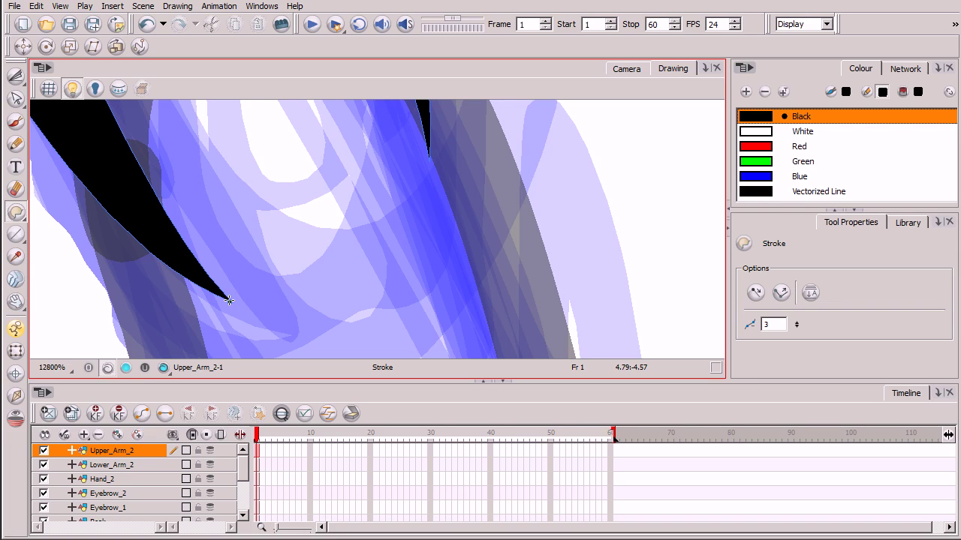
pyautogui.moveTo(229, 301)
pyautogui.mouseDown()
pyautogui.moveTo(303, 298)
pyautogui.moveTo(348, 279)
pyautogui.moveTo(390, 241)
pyautogui.moveTo(428, 153)
pyautogui.mouseUp()
pyautogui.scroll(-2, 453, 113)
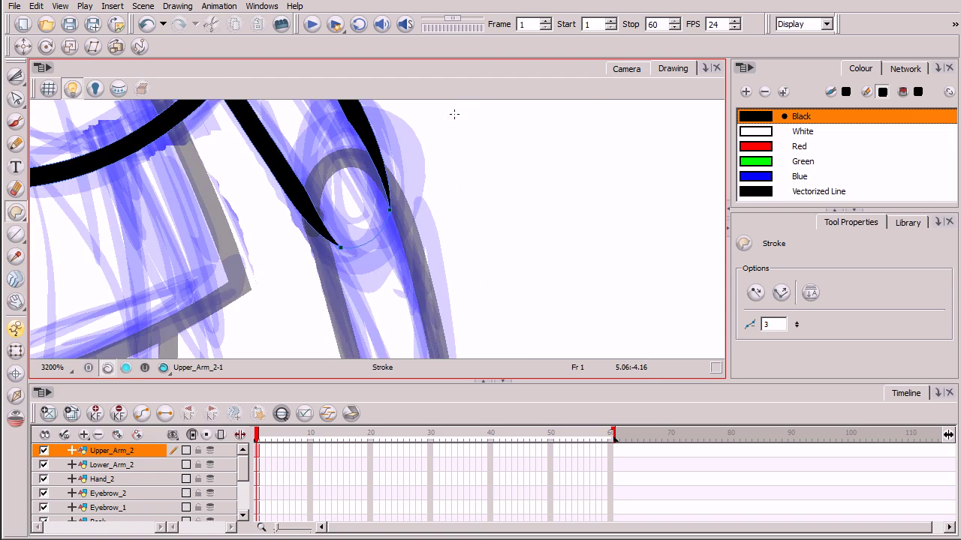
pyautogui.moveTo(403, 247); pyautogui.dragTo(419, 329)
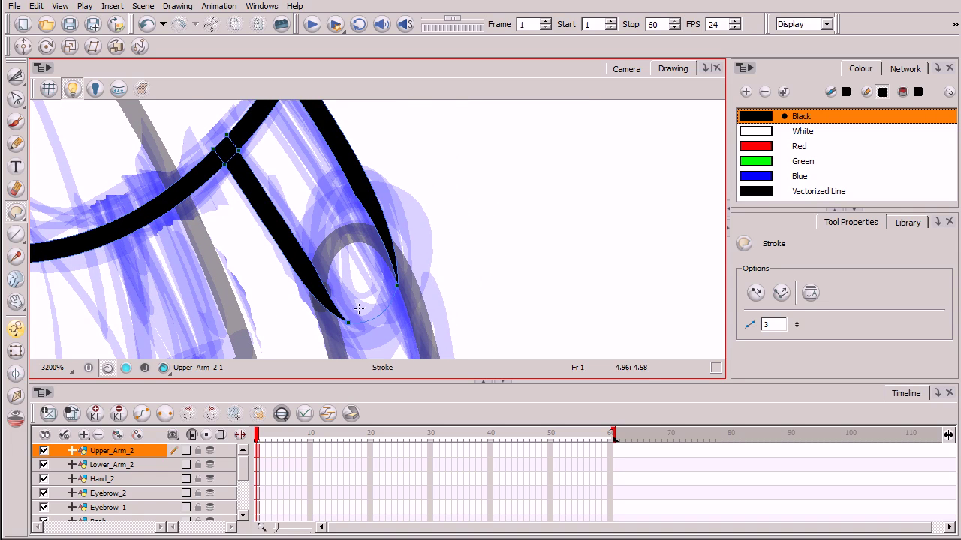
pyautogui.scroll(-1, 225, 291)
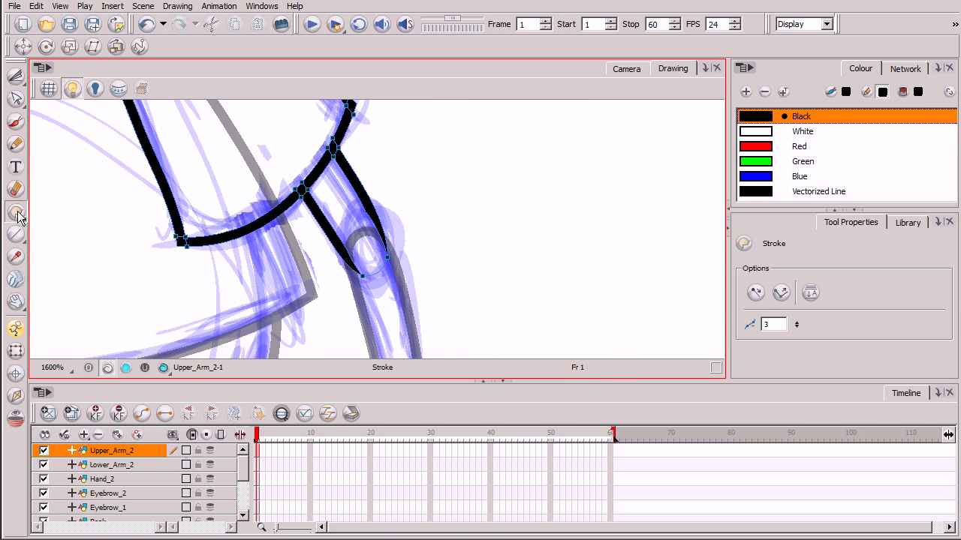
# - Test-fill the closed elbow piece with Red, then undo the fill with Ctrl+Z
pyautogui.moveTo(15, 213); pyautogui.dragTo(88, 217)
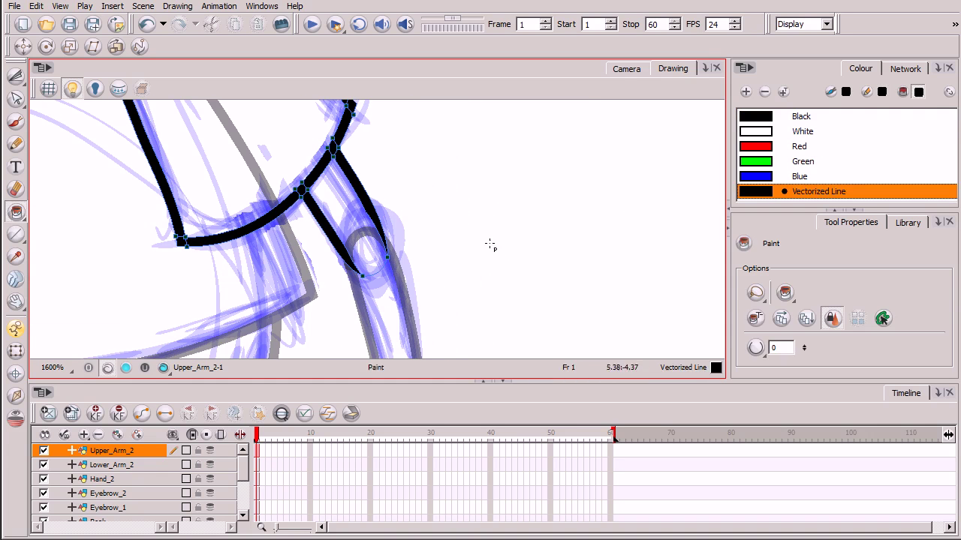
pyautogui.click(810, 148)
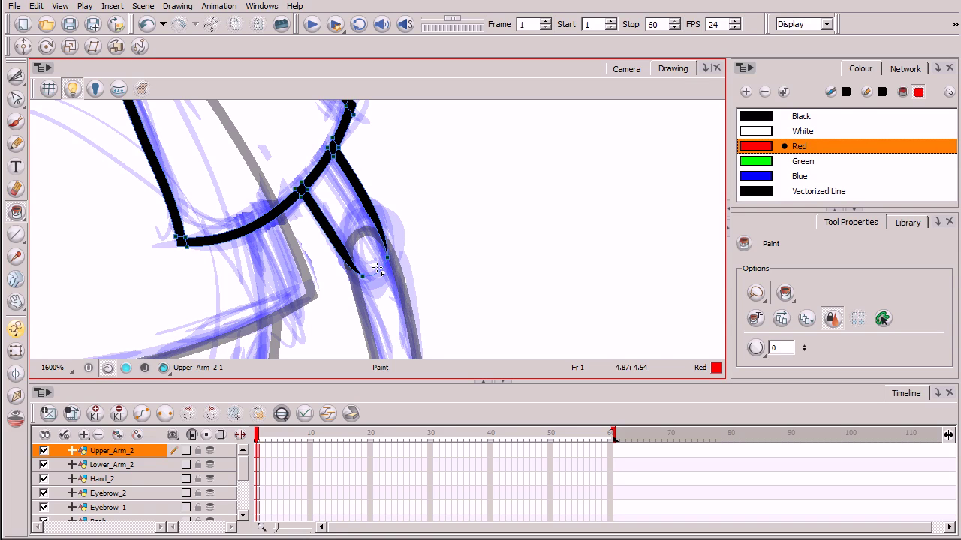
pyautogui.click(359, 224)
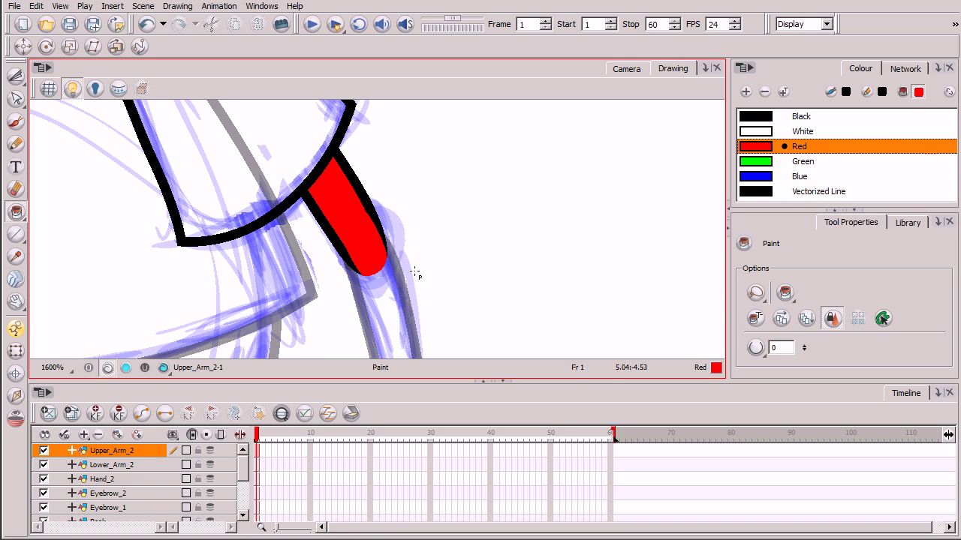
pyautogui.press('2')
pyautogui.press('2')
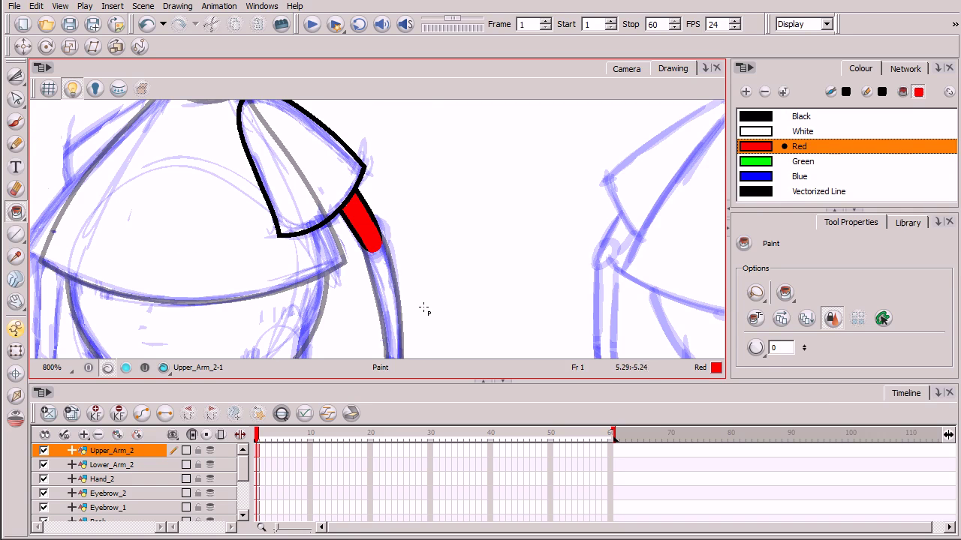
pyautogui.press('space')
pyautogui.moveTo(422, 300); pyautogui.dragTo(415, 237)
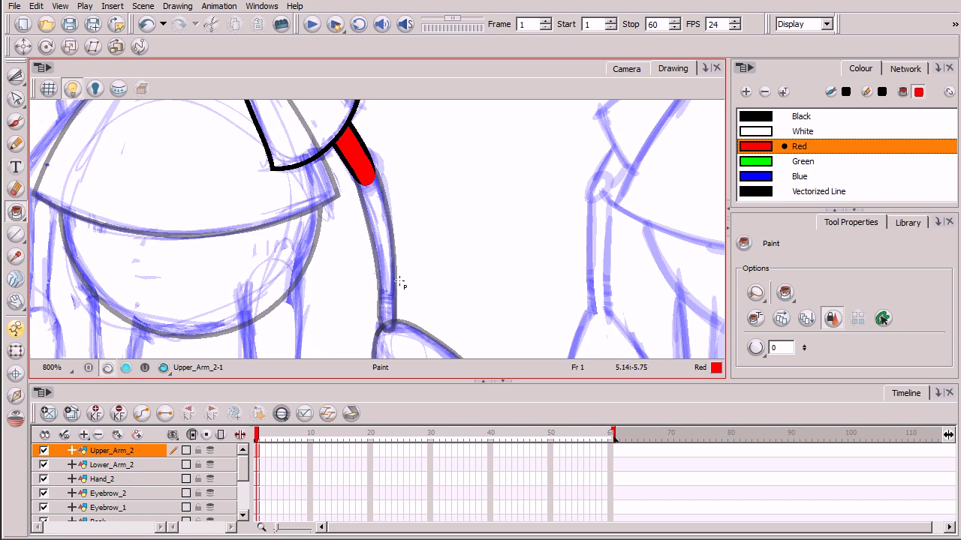
pyautogui.hotkey('ctrl', 'z')
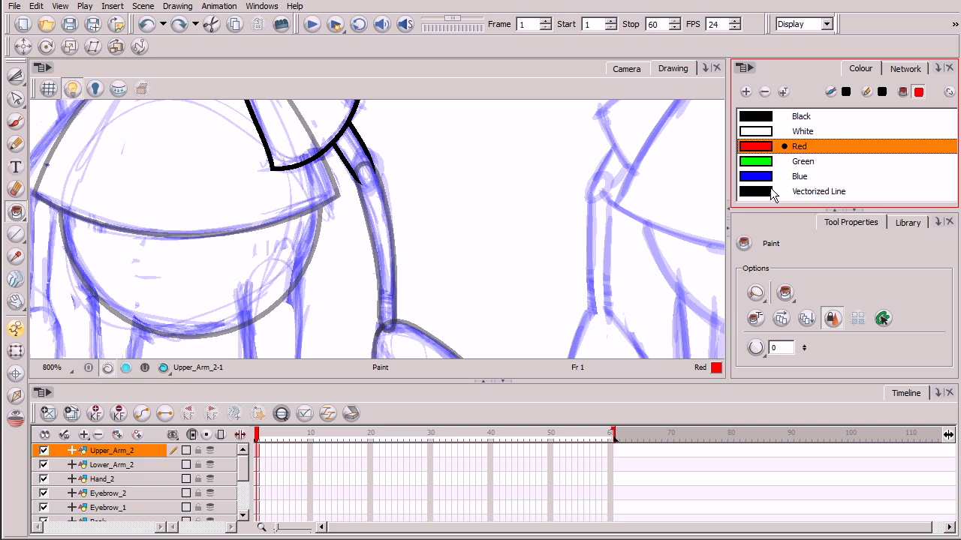
# - Pick the Vectorized Line colour, select the Lower_Arm_2 drawing and zoom to its elbow end with the Cutter
pyautogui.click(766, 193)
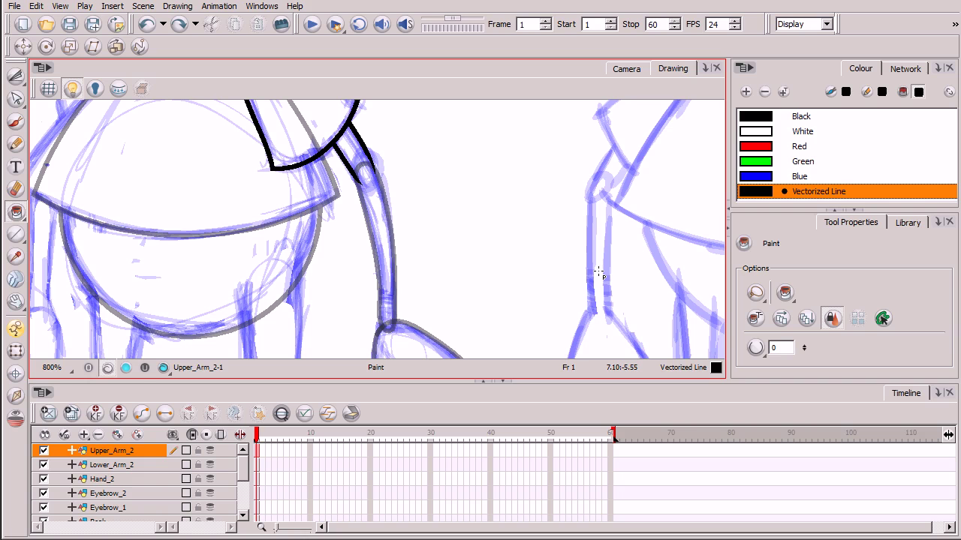
pyautogui.click(142, 465)
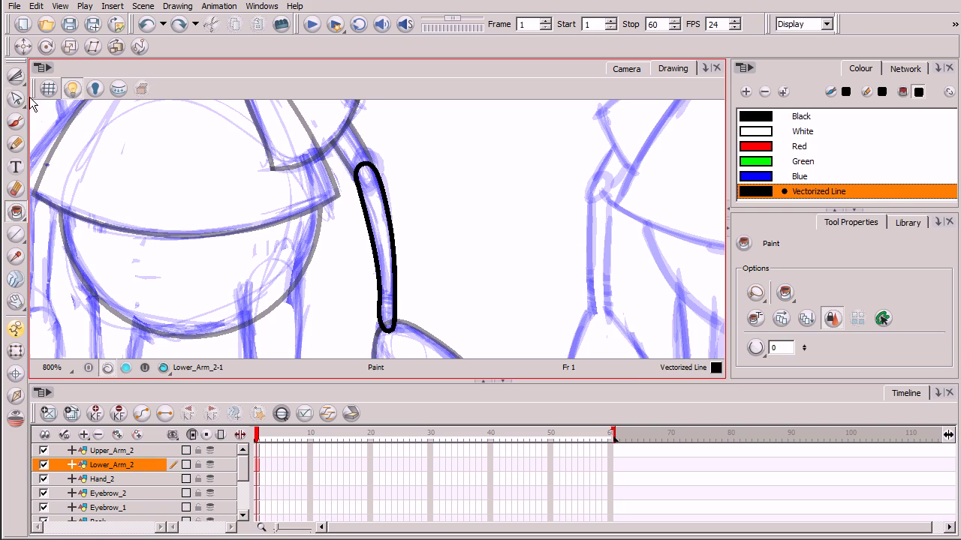
pyautogui.click(15, 76)
pyautogui.press('2')
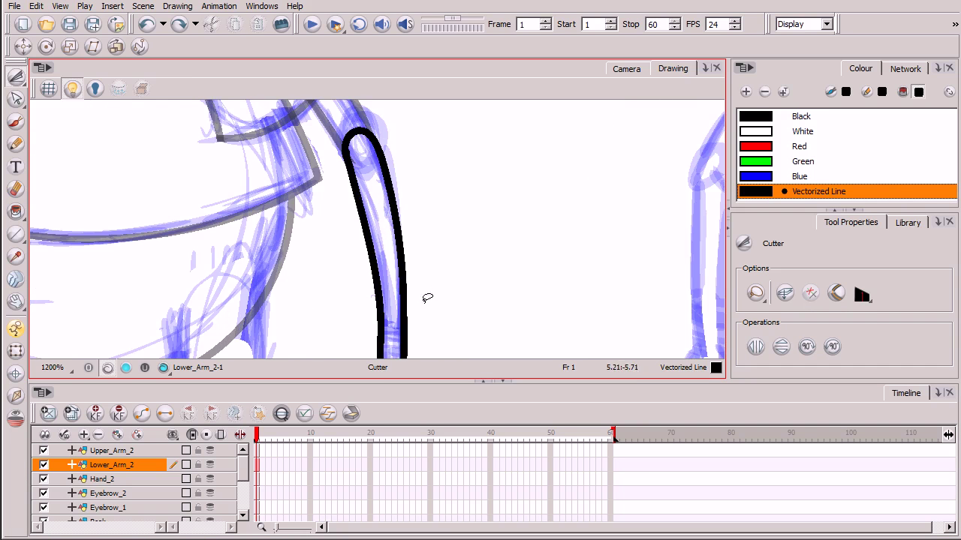
pyautogui.moveTo(430, 335); pyautogui.dragTo(406, 152)
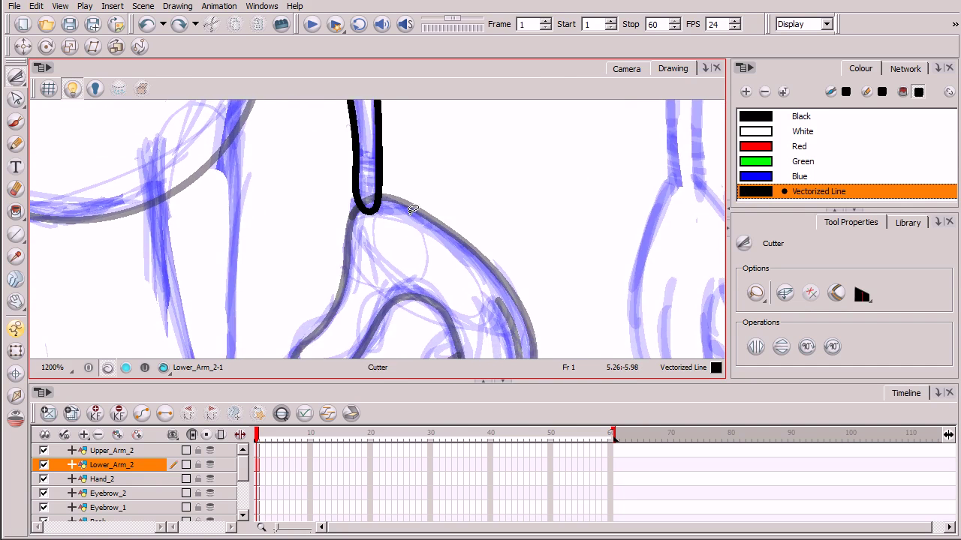
pyautogui.press('2')
pyautogui.press('2')
pyautogui.press('2')
pyautogui.moveTo(390, 226); pyautogui.dragTo(397, 303)
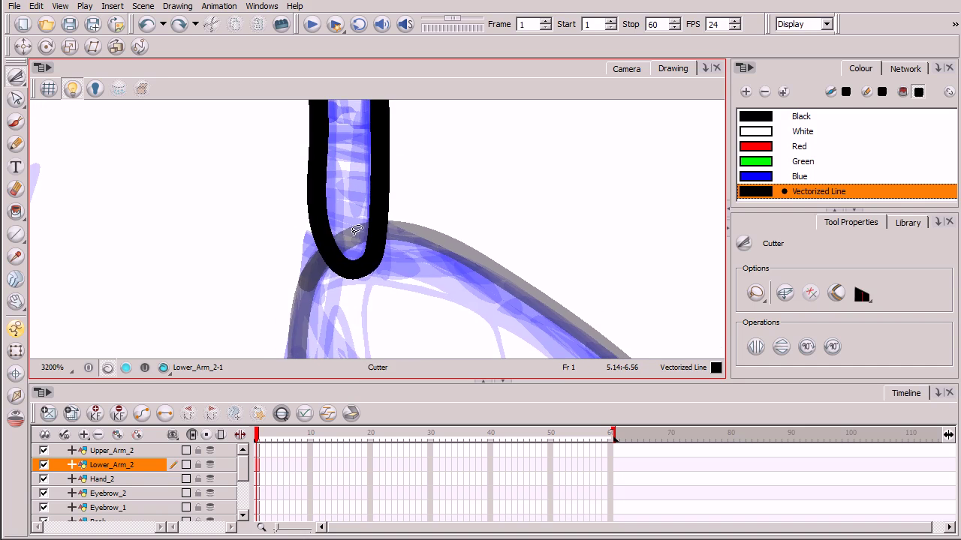
# - Cut away the stroke's rounded bottom, then undo the cut to restore it
pyautogui.moveTo(328, 186)
pyautogui.mouseDown()
pyautogui.moveTo(333, 275)
pyautogui.moveTo(357, 285)
pyautogui.moveTo(375, 260)
pyautogui.moveTo(372, 175)
pyautogui.moveTo(362, 156)
pyautogui.moveTo(342, 149)
pyautogui.moveTo(329, 186)
pyautogui.mouseUp()
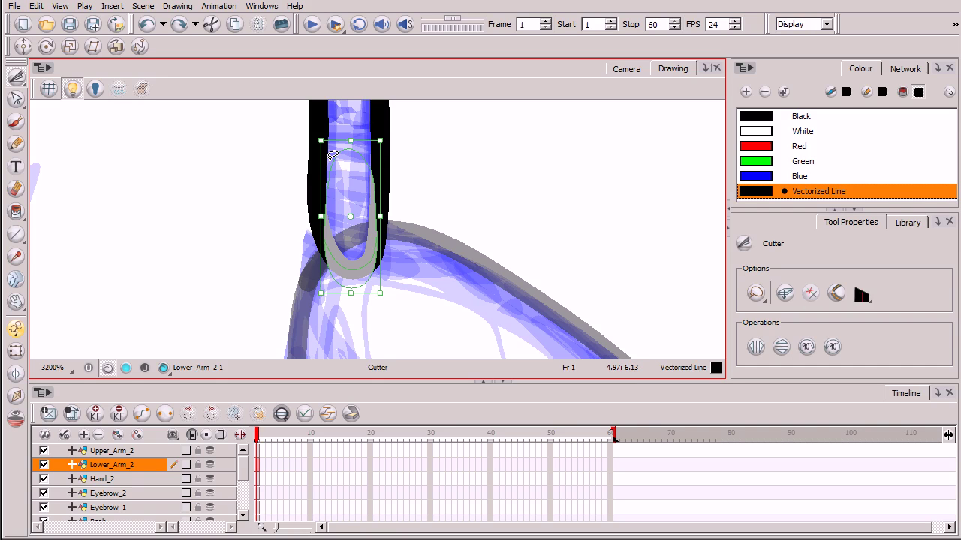
pyautogui.press('Delete')
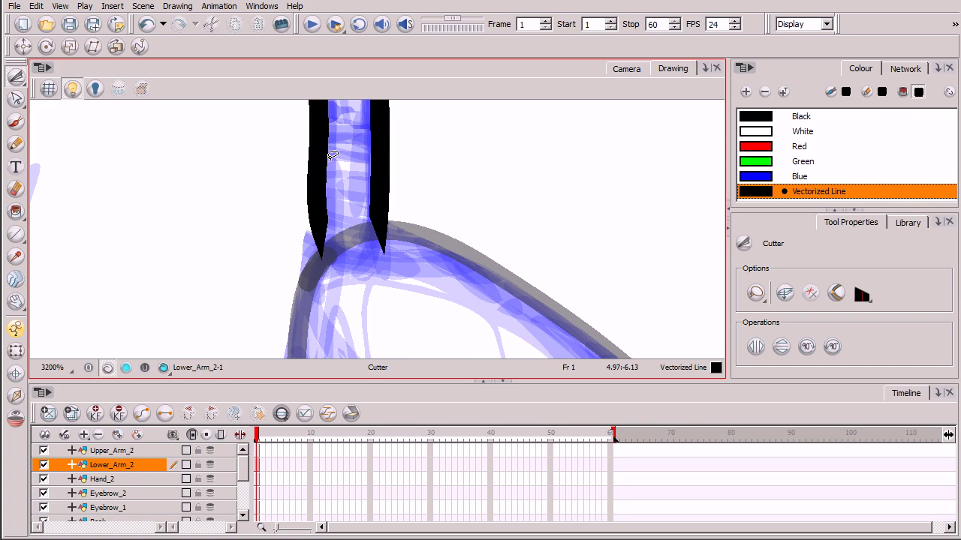
pyautogui.press('1')
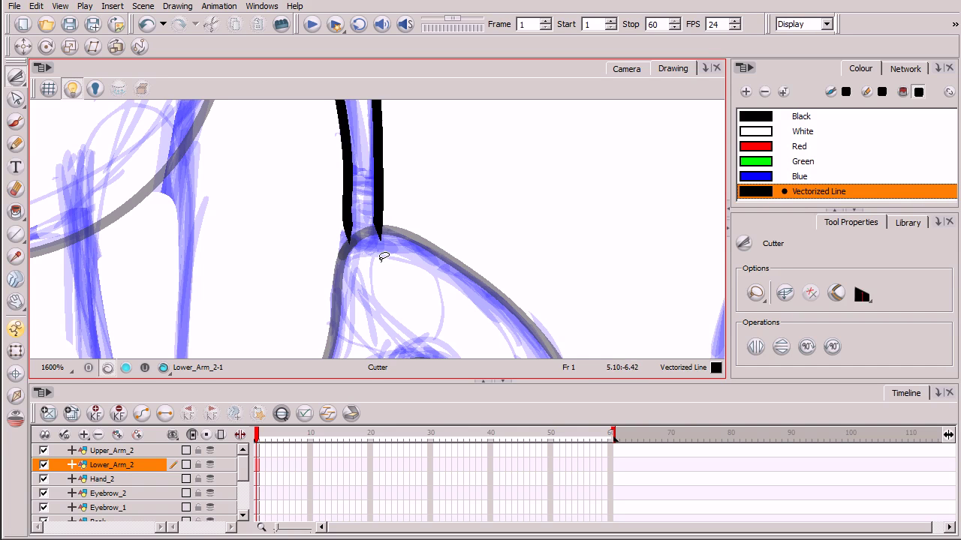
pyautogui.moveTo(419, 215); pyautogui.dragTo(412, 315)
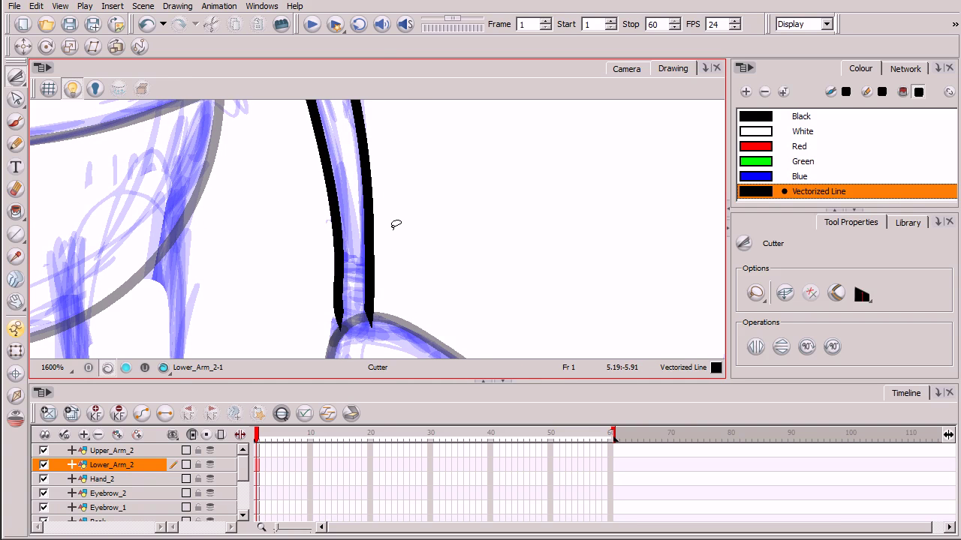
pyautogui.hotkey('ctrl', 'z')
pyautogui.press('2')
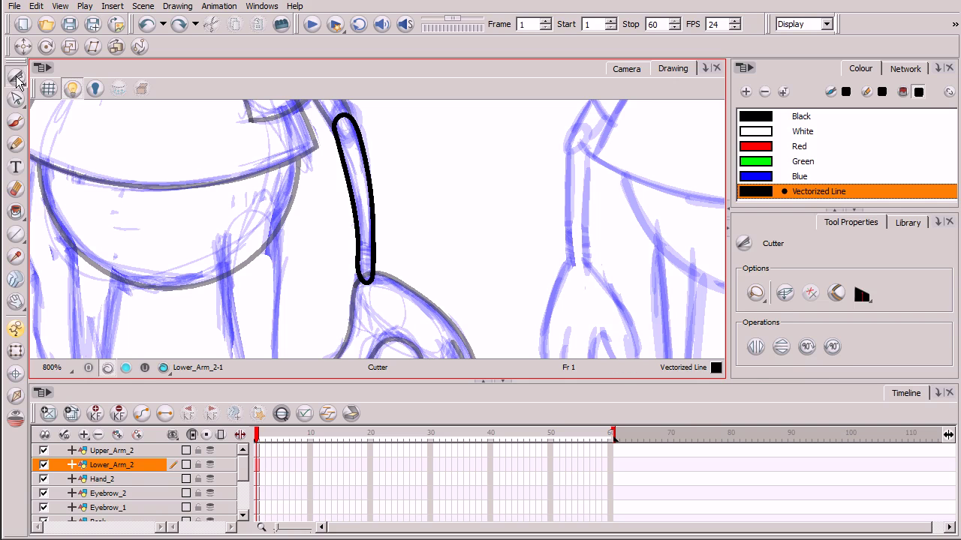
# - Select the whole lower arm outline and turn it into a thick black line
pyautogui.moveTo(15, 78); pyautogui.dragTo(59, 77)
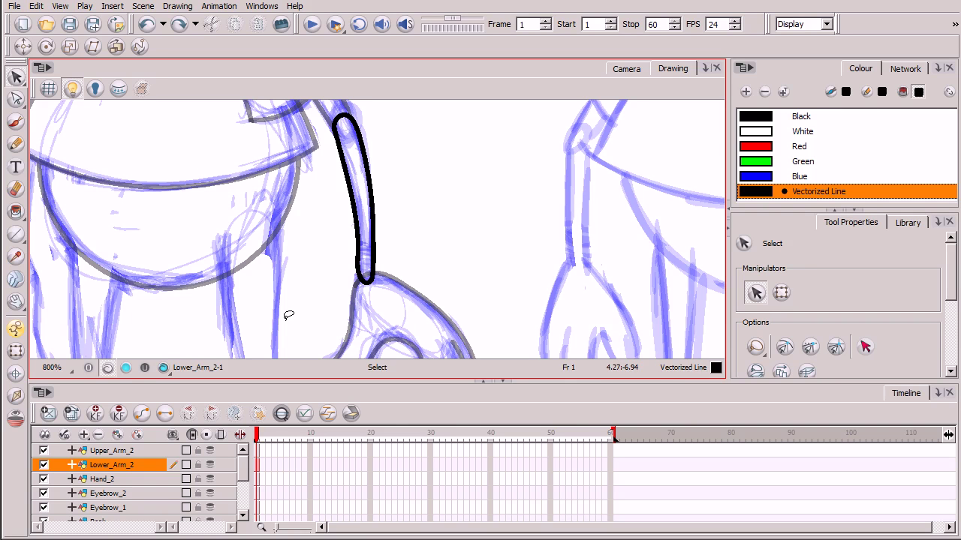
pyautogui.moveTo(377, 129)
pyautogui.mouseDown()
pyautogui.moveTo(331, 99)
pyautogui.moveTo(429, 319)
pyautogui.moveTo(392, 139)
pyautogui.mouseUp()
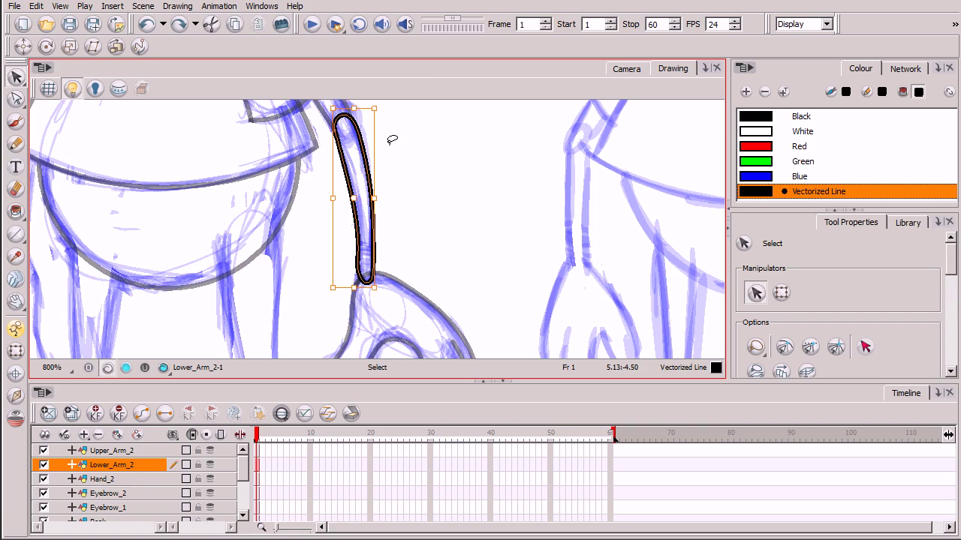
pyautogui.moveTo(951, 263); pyautogui.dragTo(952, 290)
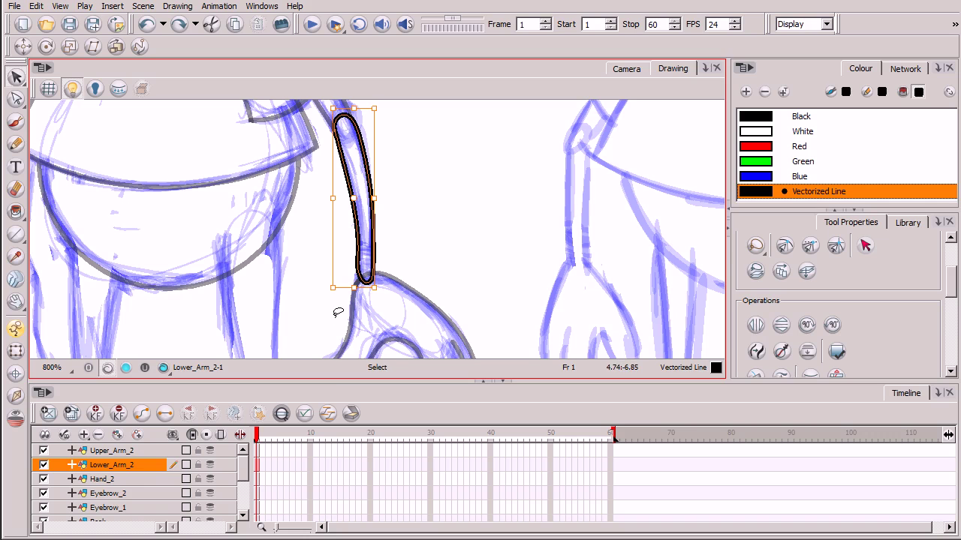
pyautogui.click(755, 351)
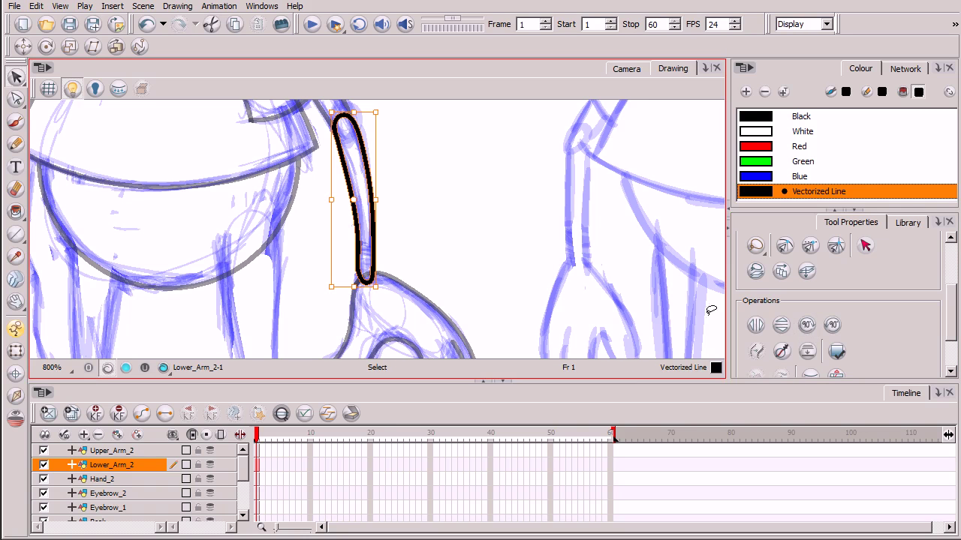
pyautogui.click(410, 239)
# - Cut out and delete the inner rounded bottom of the U-shaped elbow end
pyautogui.moveTo(16, 77); pyautogui.dragTo(57, 94)
pyautogui.press('2')
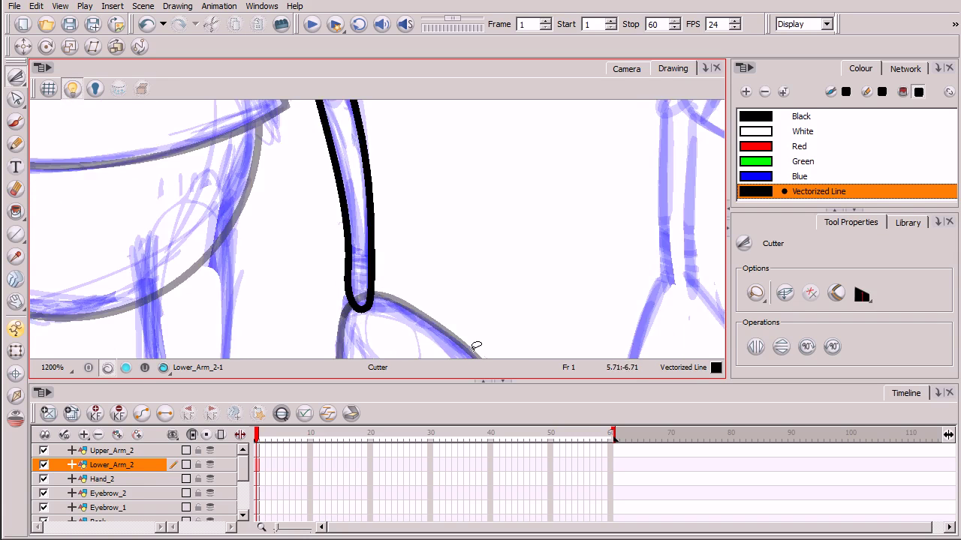
pyautogui.press('2')
pyautogui.press('2')
pyautogui.press('2')
pyautogui.moveTo(384, 321)
pyautogui.mouseDown()
pyautogui.moveTo(397, 282)
pyautogui.moveTo(396, 157)
pyautogui.mouseUp()
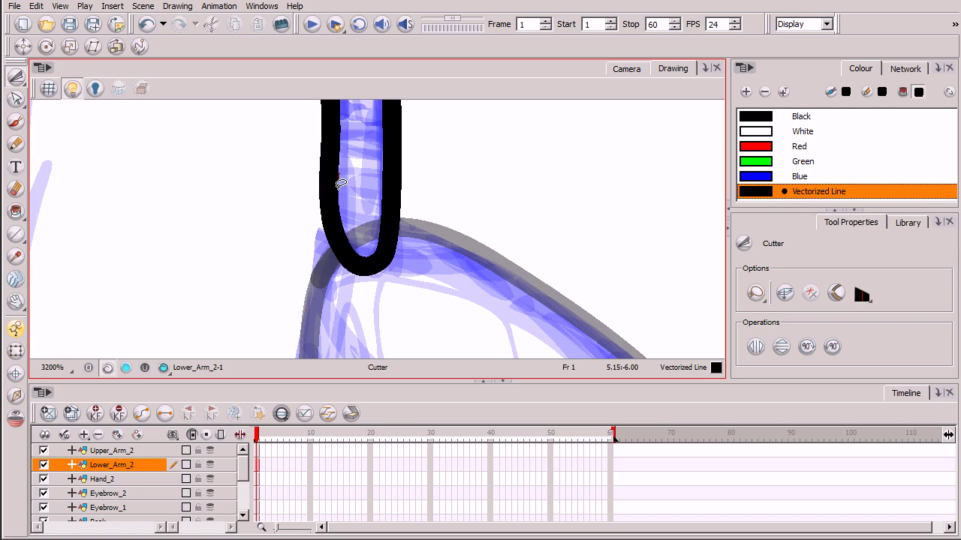
pyautogui.moveTo(341, 183)
pyautogui.mouseDown()
pyautogui.moveTo(338, 248)
pyautogui.moveTo(353, 279)
pyautogui.moveTo(385, 271)
pyautogui.moveTo(386, 157)
pyautogui.moveTo(350, 145)
pyautogui.moveTo(338, 160)
pyautogui.moveTo(344, 143)
pyautogui.mouseUp()
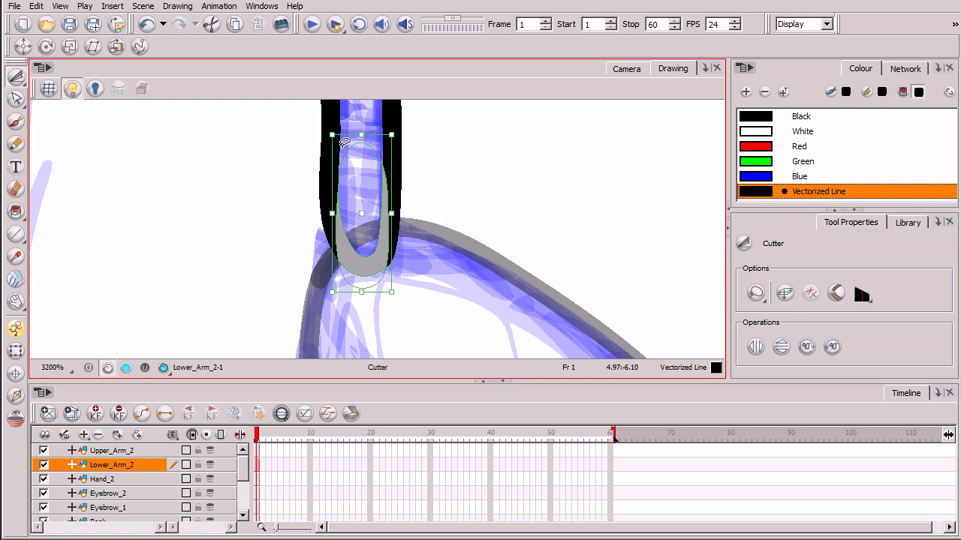
pyautogui.press('Delete')
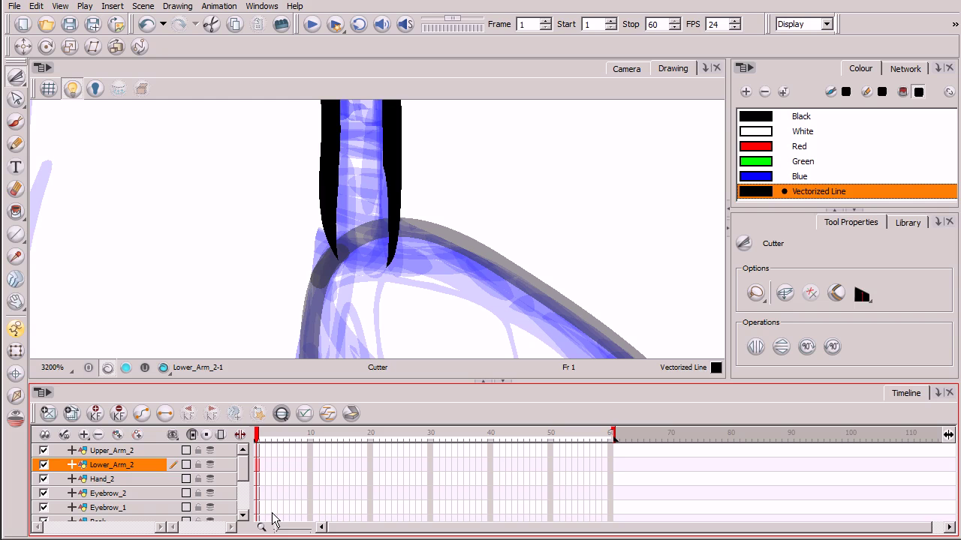
# - Choose the invisible Stroke tool from the Paint tool options
pyautogui.click(15, 235)
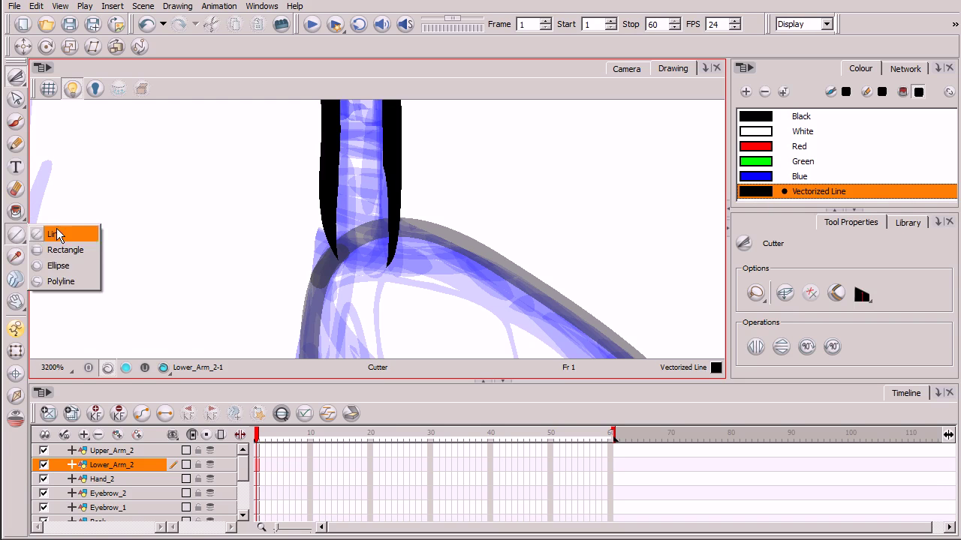
pyautogui.click(17, 212)
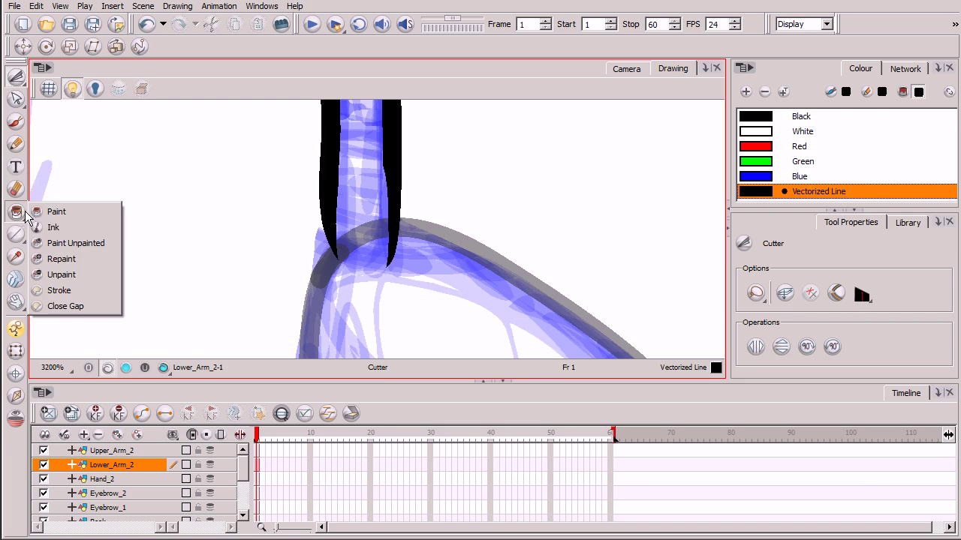
pyautogui.click(85, 290)
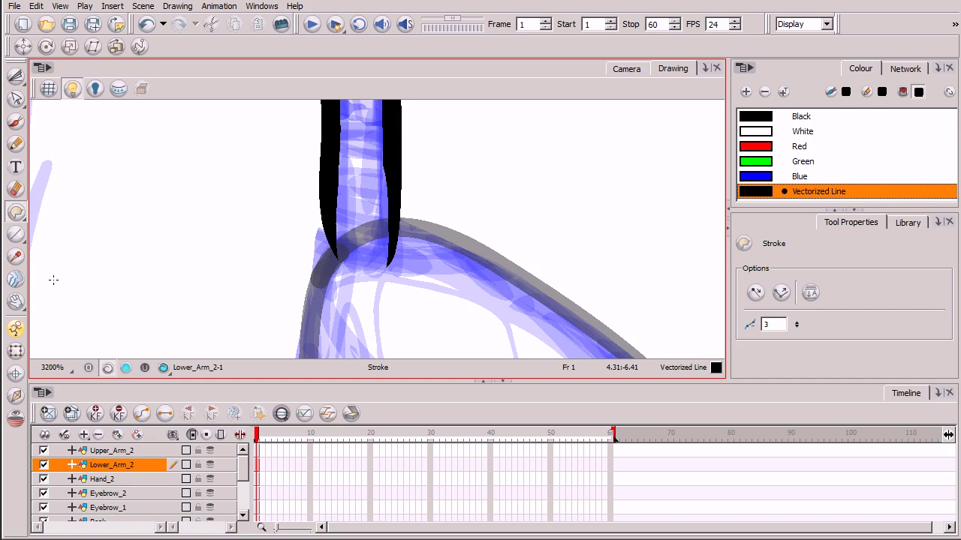
# - Draw an invisible stroke joining the two open tips at the lower arm's elbow
pyautogui.press('2')
pyautogui.press('2')
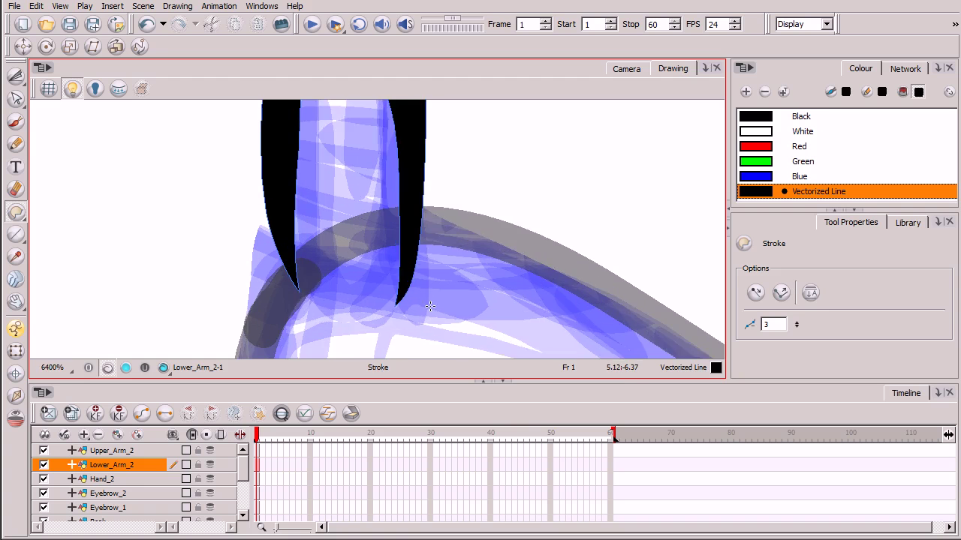
pyautogui.press('2')
pyautogui.moveTo(368, 298); pyautogui.dragTo(333, 188)
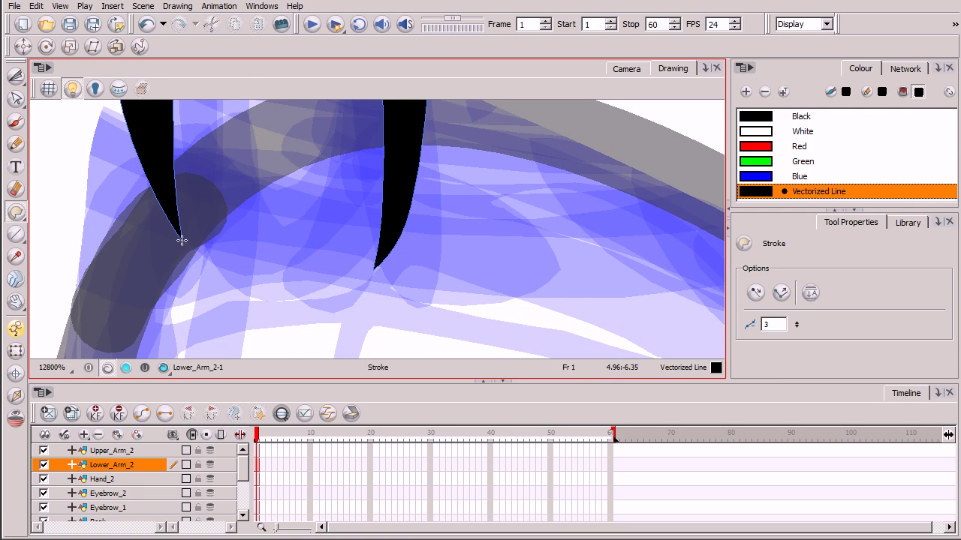
pyautogui.moveTo(182, 241)
pyautogui.mouseDown()
pyautogui.moveTo(228, 280)
pyautogui.moveTo(281, 294)
pyautogui.moveTo(343, 285)
pyautogui.moveTo(375, 265)
pyautogui.mouseUp()
pyautogui.scroll(-5, 381, 257)
pyautogui.moveTo(465, 279)
pyautogui.mouseDown()
pyautogui.moveTo(440, 223)
pyautogui.moveTo(456, 303)
pyautogui.mouseUp()
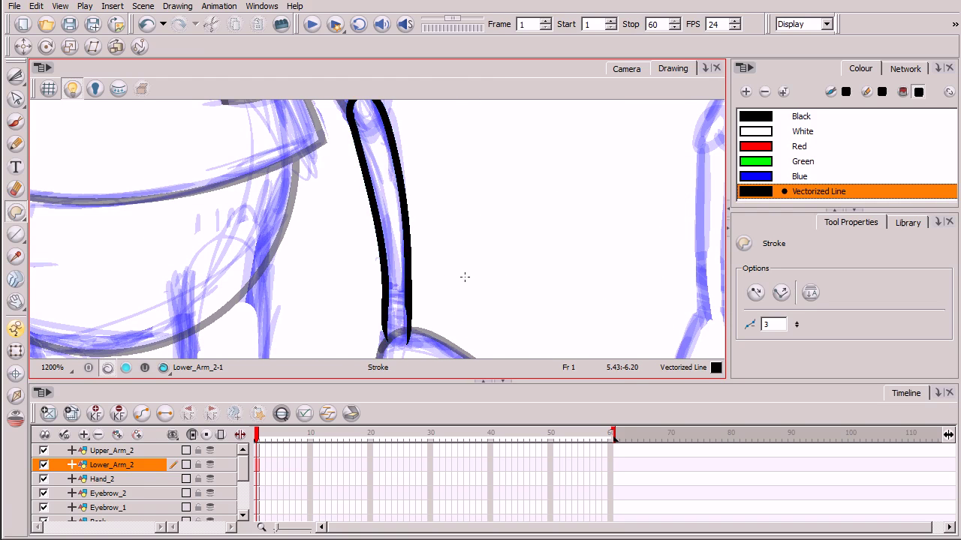
pyautogui.scroll(-2, 465, 277)
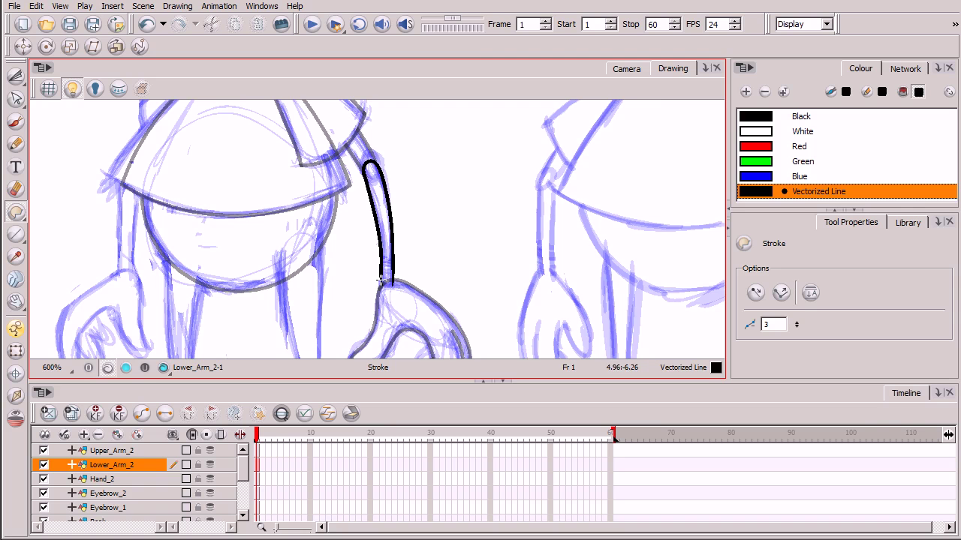
pyautogui.scroll(-4, 381, 280)
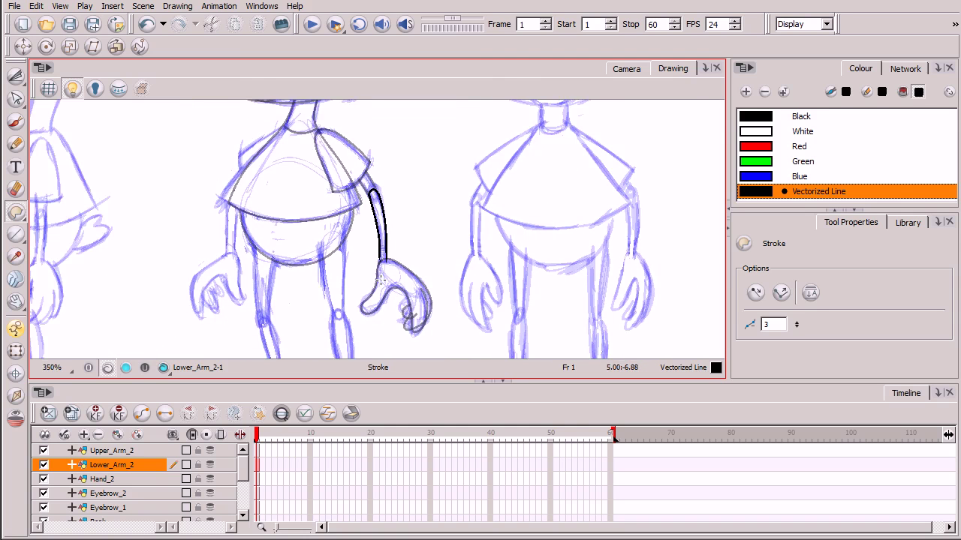
pyautogui.scroll(-1, 380, 280)
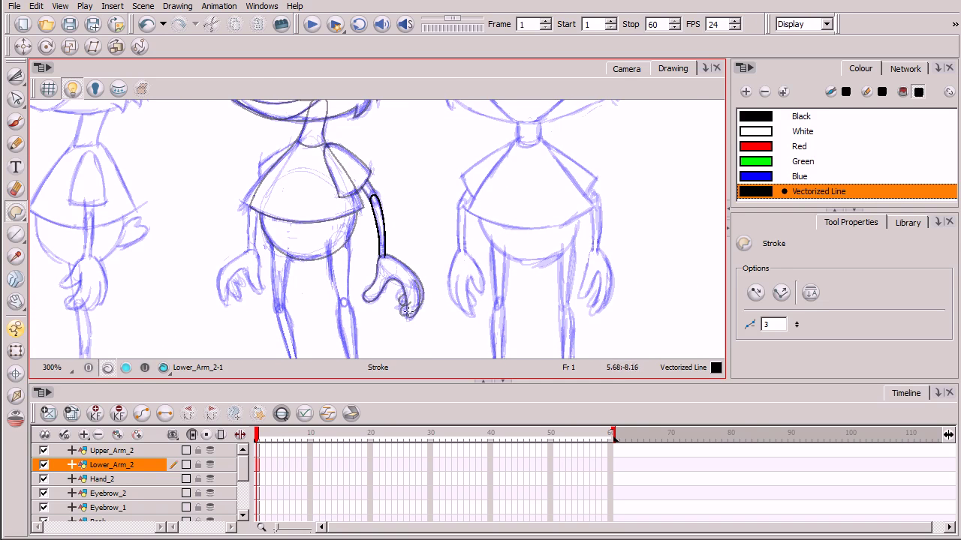
pyautogui.press('space')
pyautogui.moveTo(401, 255); pyautogui.dragTo(453, 303)
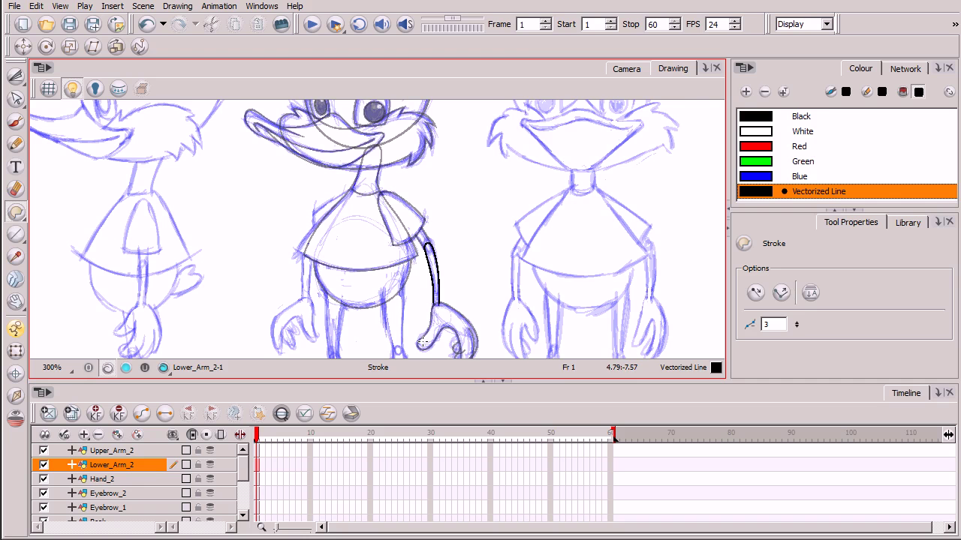
pyautogui.press('space')
pyautogui.moveTo(473, 319); pyautogui.dragTo(446, 203)
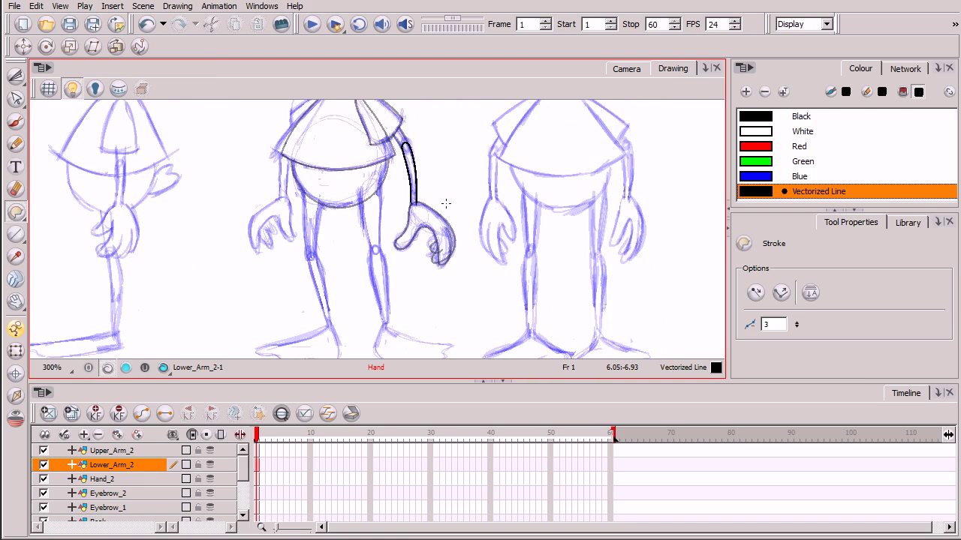